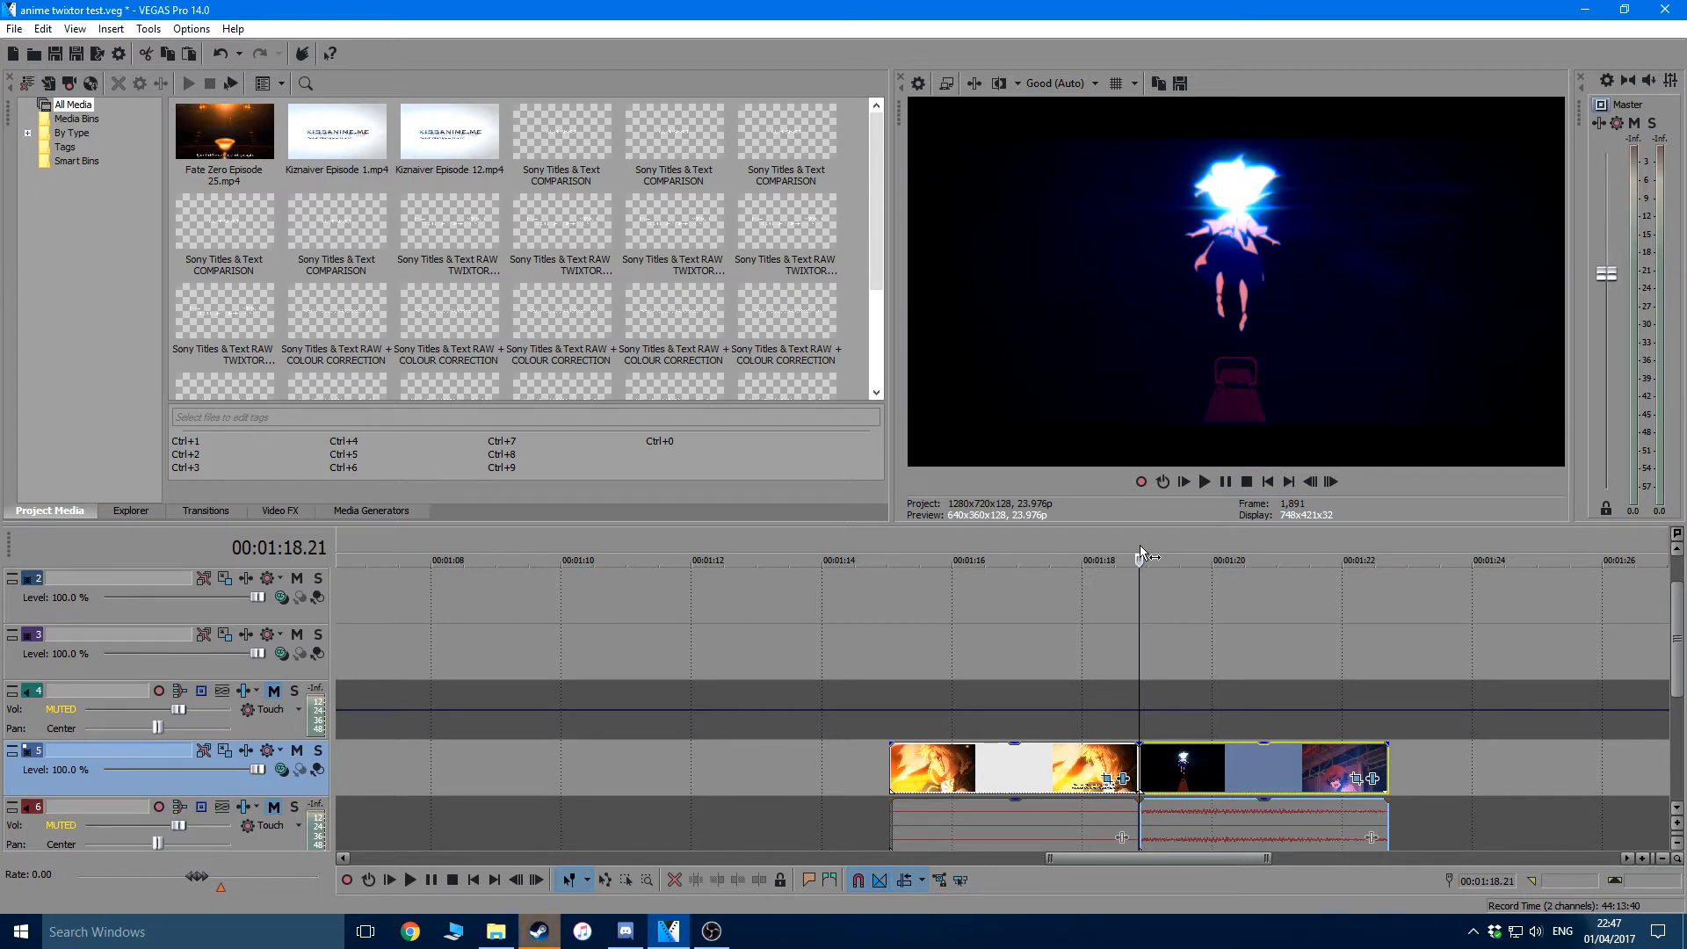
Step frame by frame through the start of the second clip on track 5 to examine how often its drawing changes
{"action": "left_click", "coordinate": [889, 534]}
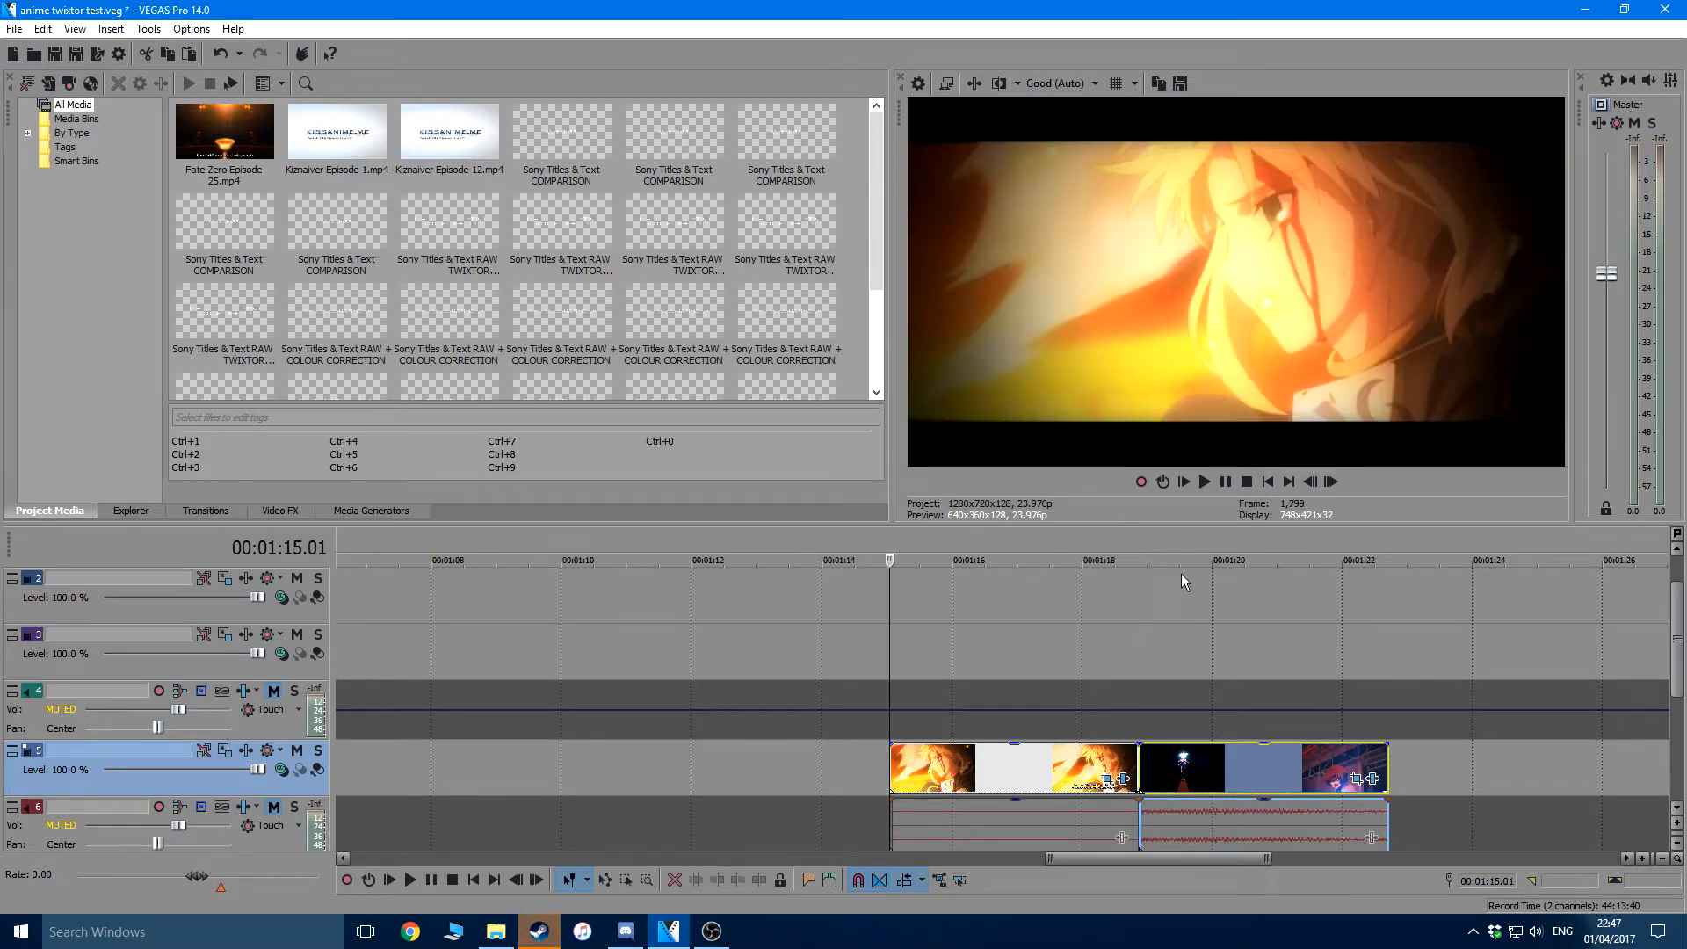
{"action": "left_click", "coordinate": [1137, 537]}
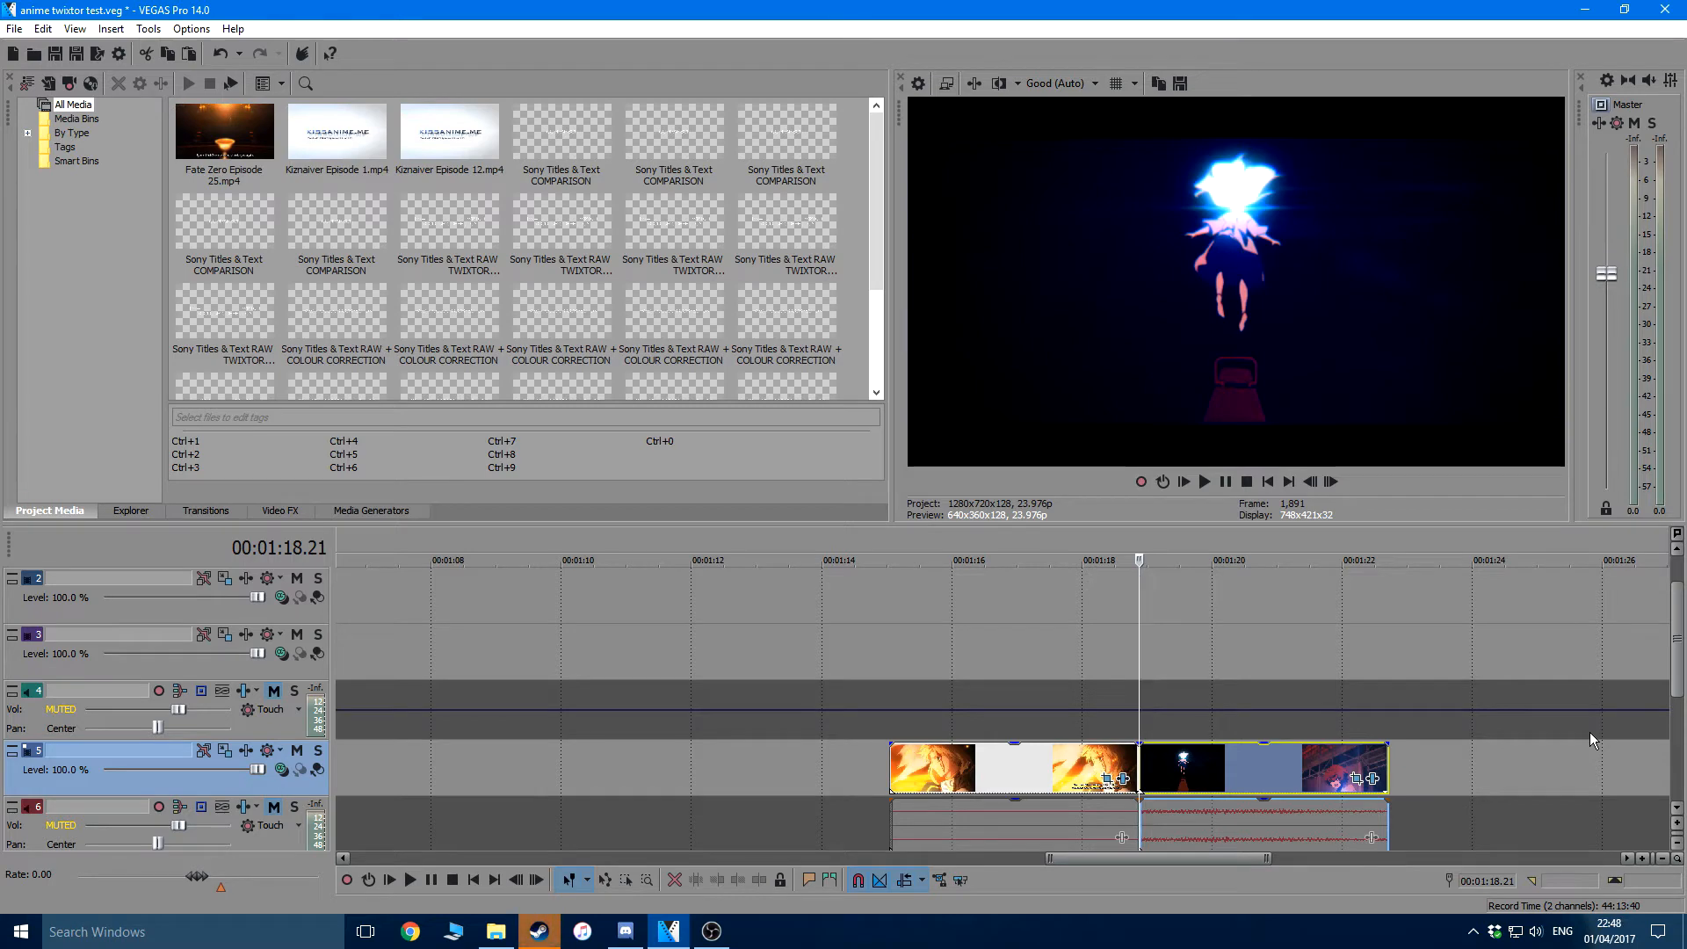
{"action": "key", "text": "Right"}
{"action": "key", "text": "Right"}
{"action": "key", "text": "Right"}
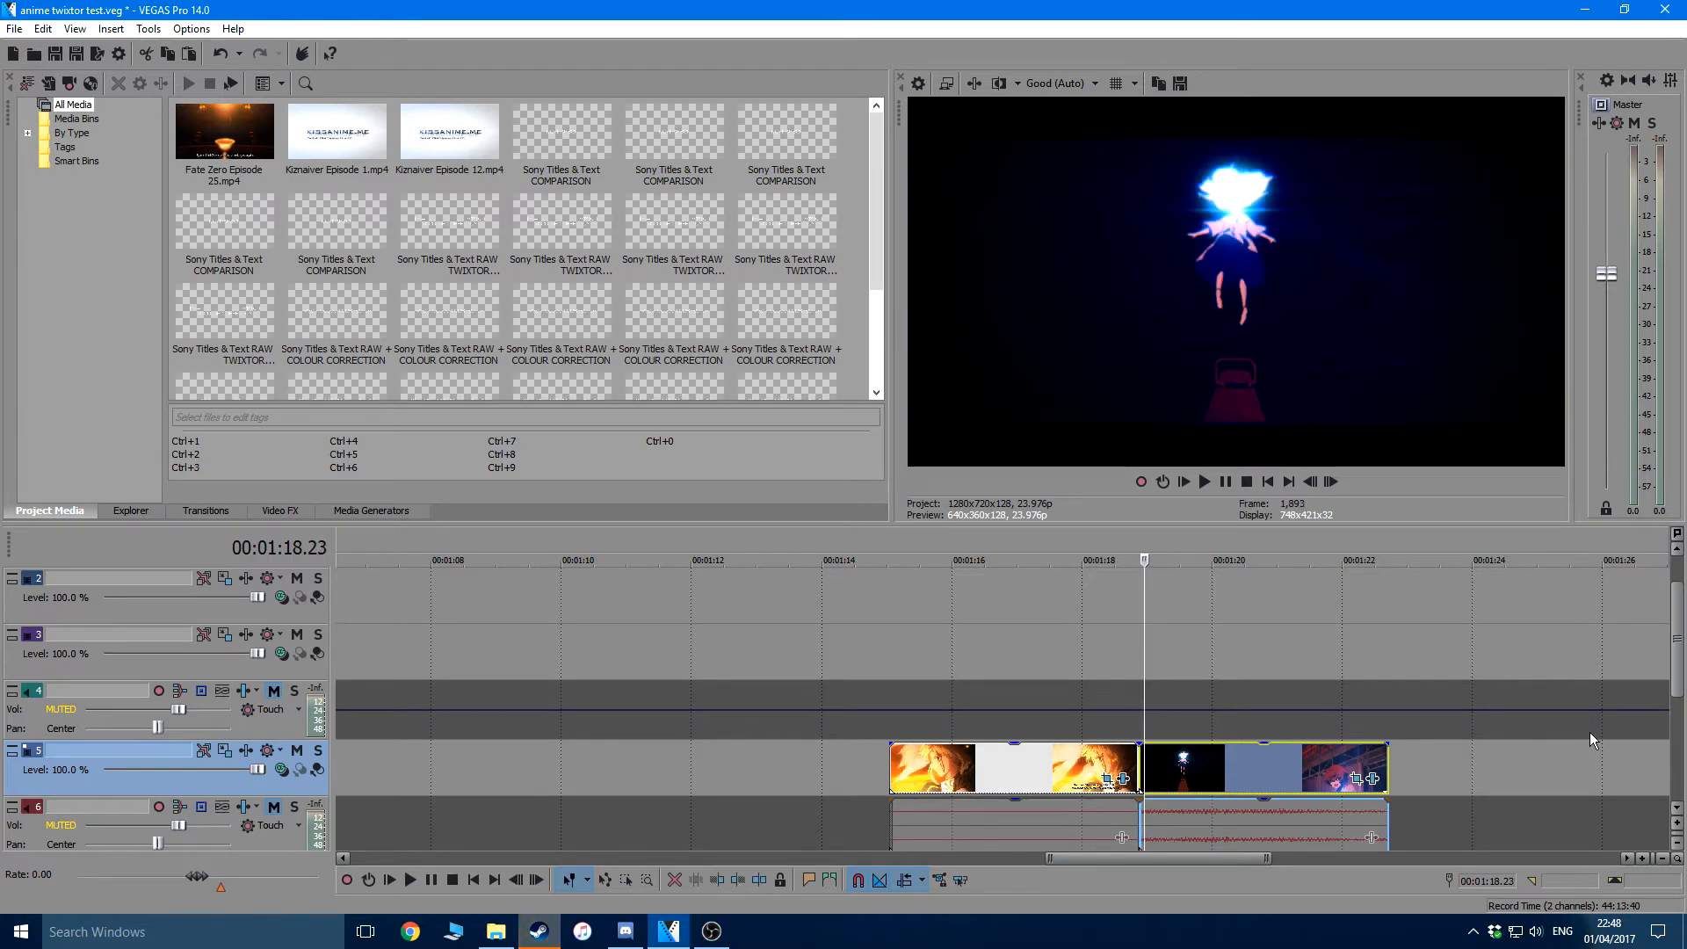
{"action": "key", "text": "Right"}
{"action": "key", "text": "Right"}
{"action": "key", "text": "Right"}
{"action": "key", "text": "Right"}
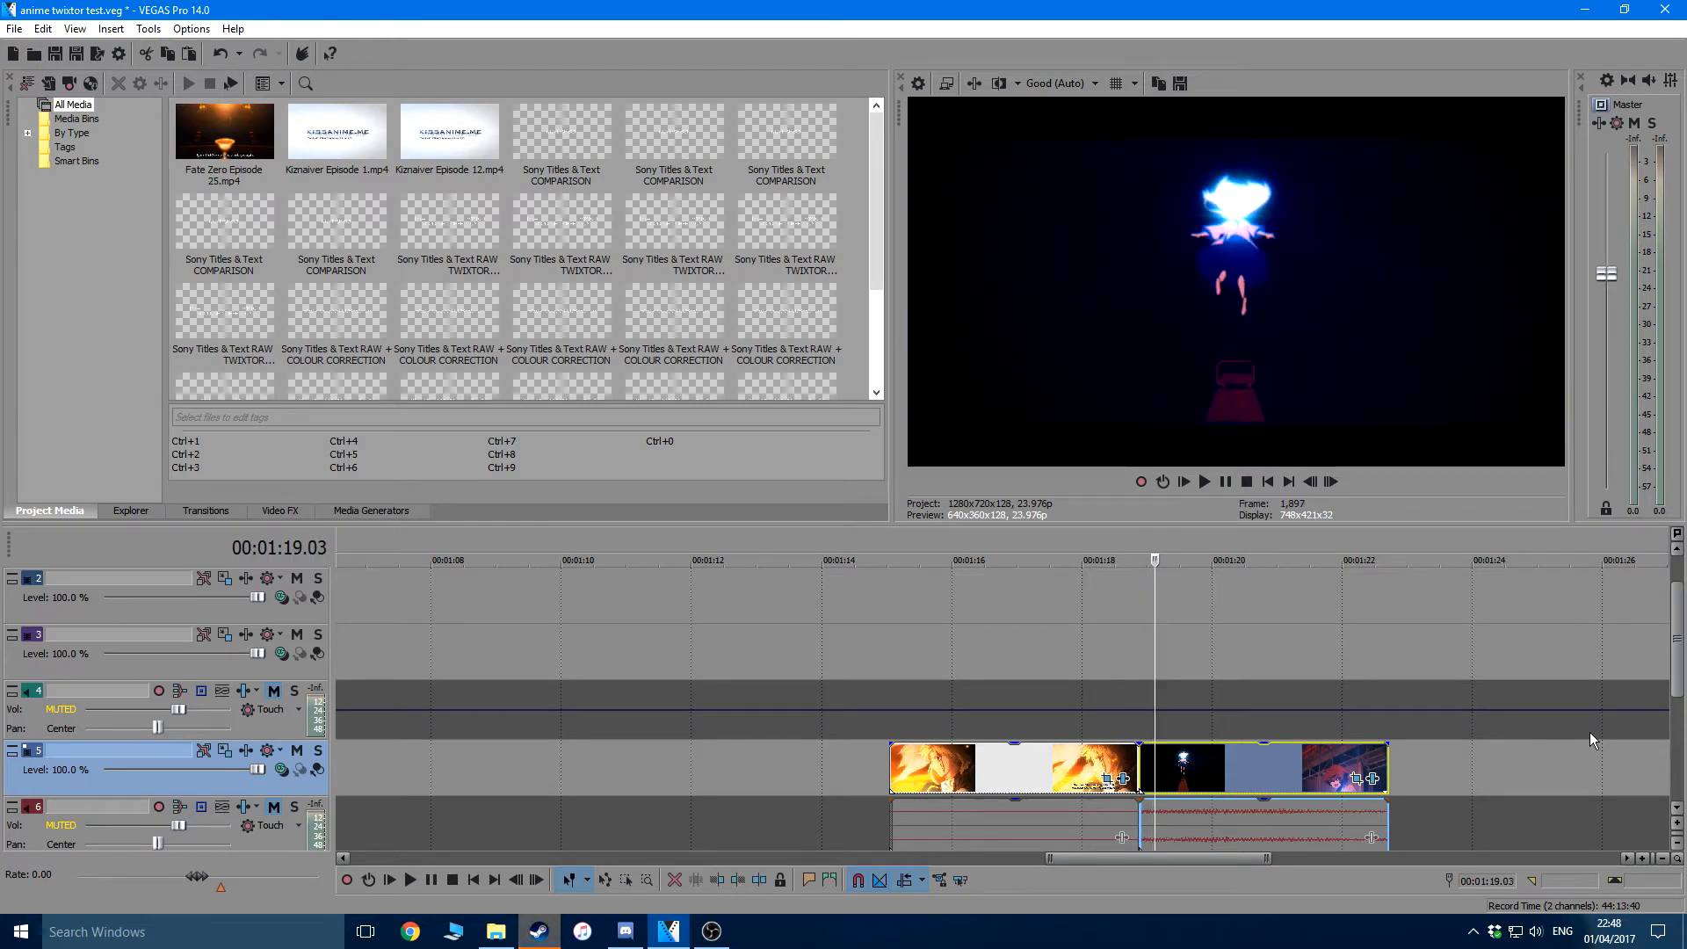
{"action": "key", "text": "Right"}
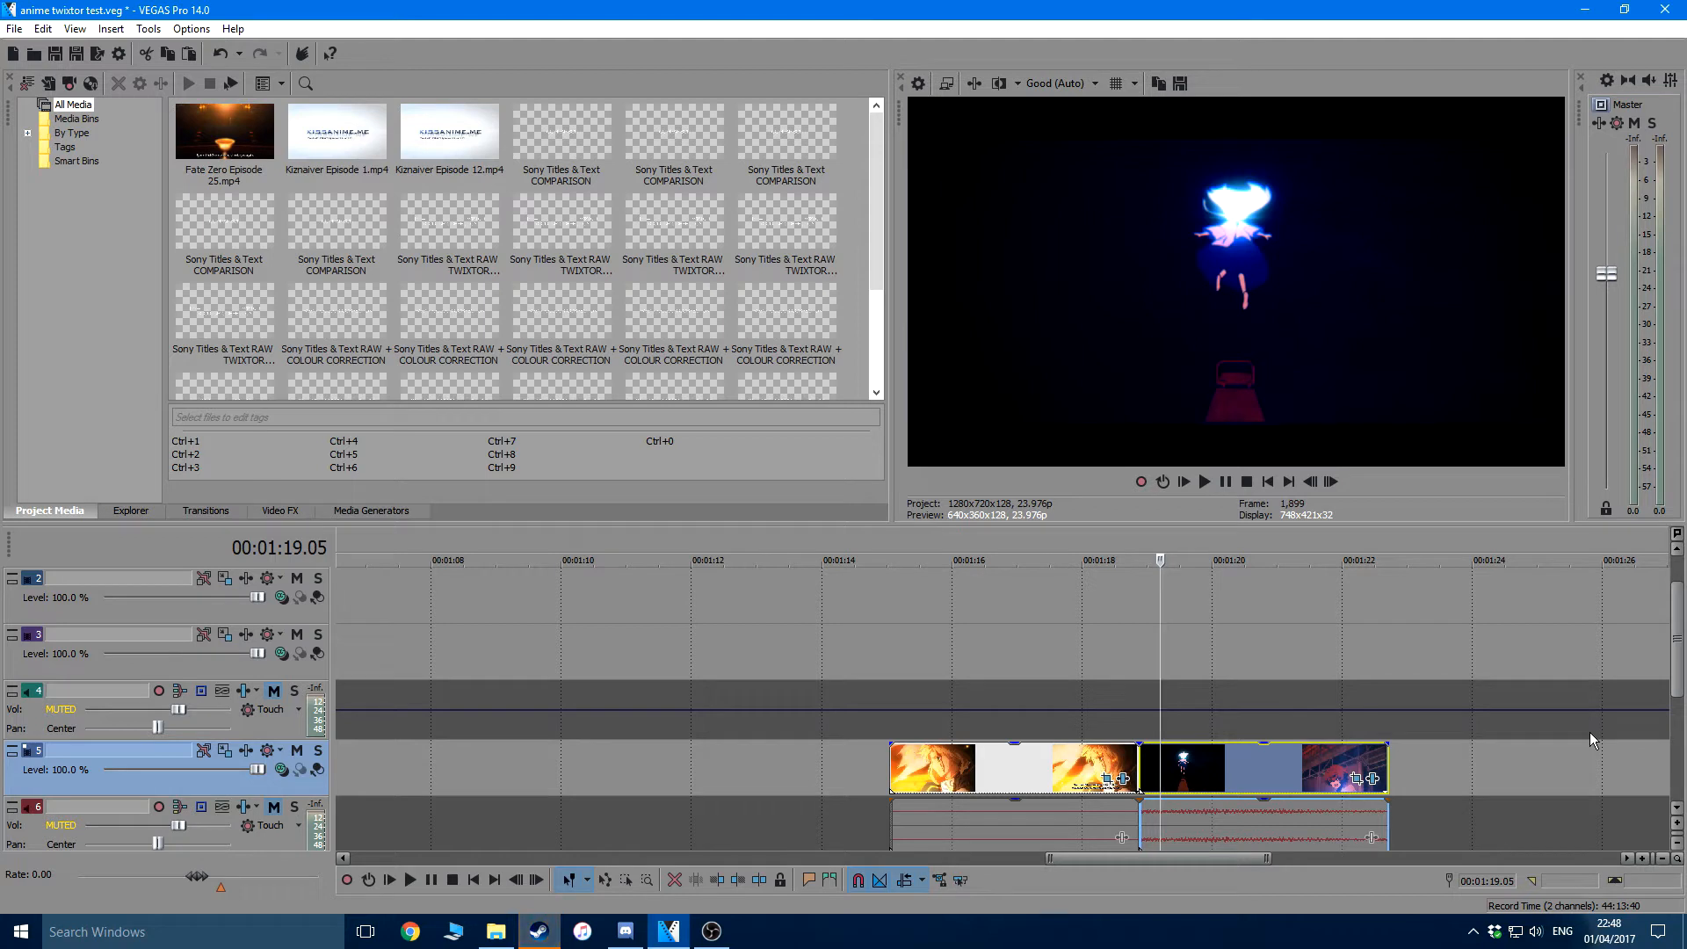
{"action": "key", "text": "Left"}
{"action": "key", "text": "Left"}
{"action": "key", "text": "Left"}
{"action": "key", "text": "Left"}
{"action": "key", "text": "Left"}
{"action": "key", "text": "Left"}
{"action": "key", "text": "Left"}
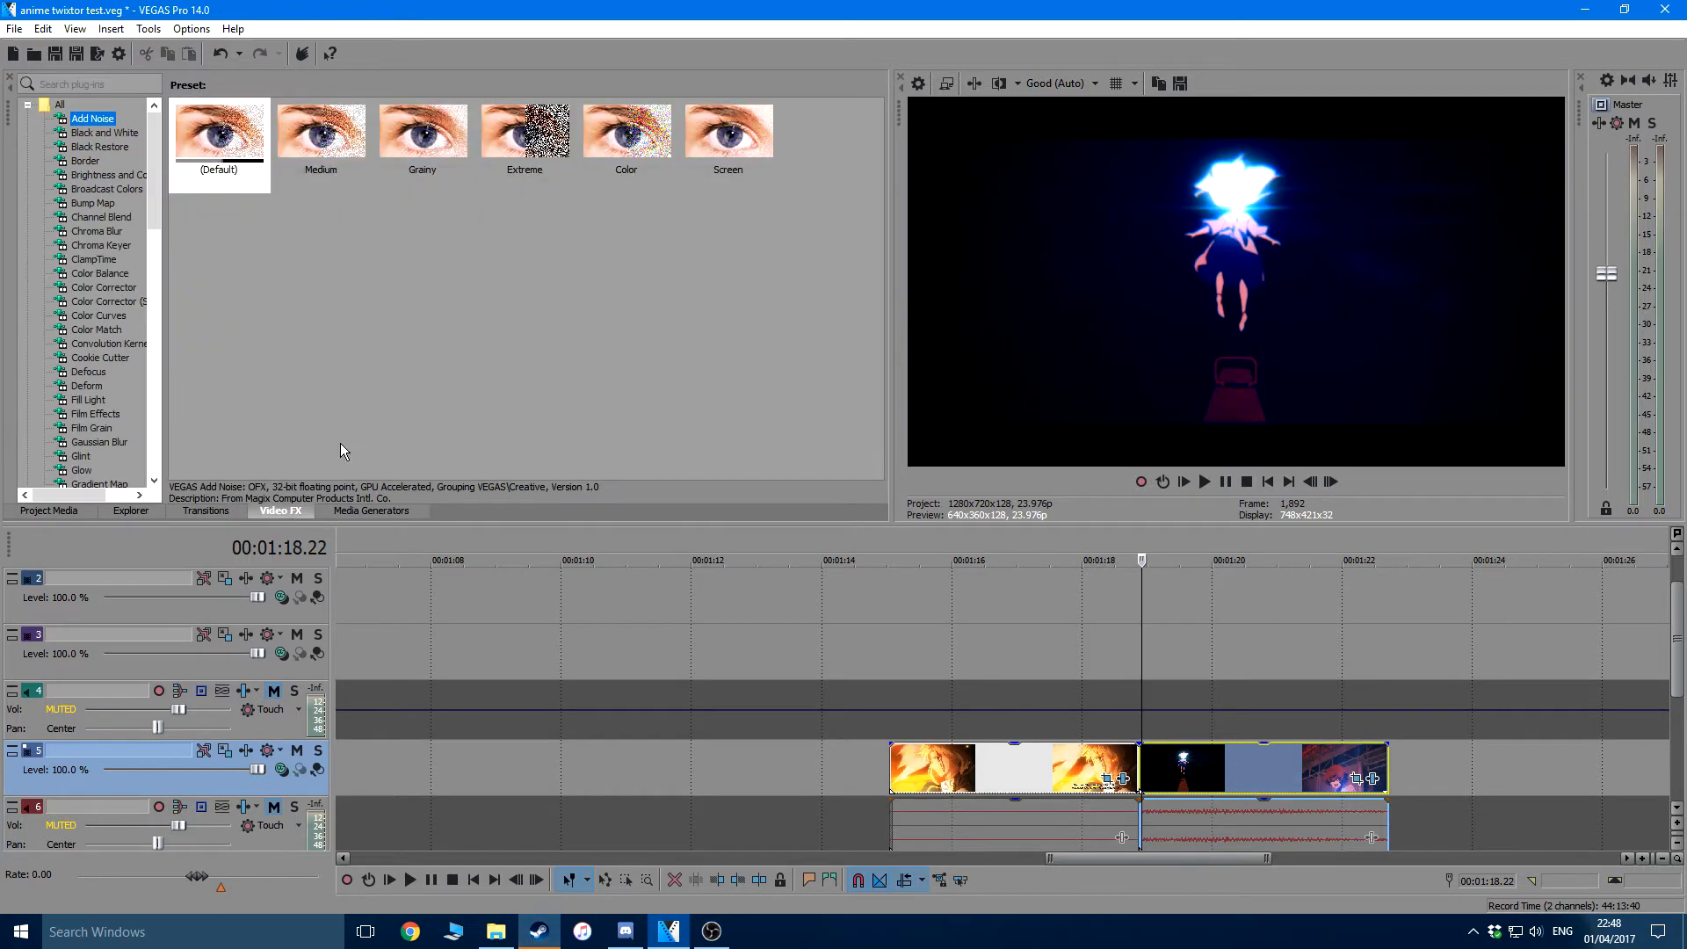
Apply the TwixtorPRO (Default) preset to the second clip on track 5
{"action": "scroll", "coordinate": [145, 325], "scroll_direction": "down", "scroll_amount": 15}
{"action": "left_click", "coordinate": [98, 303]}
{"action": "left_click_drag", "start_coordinate": [219, 131], "coordinate": [1224, 768]}
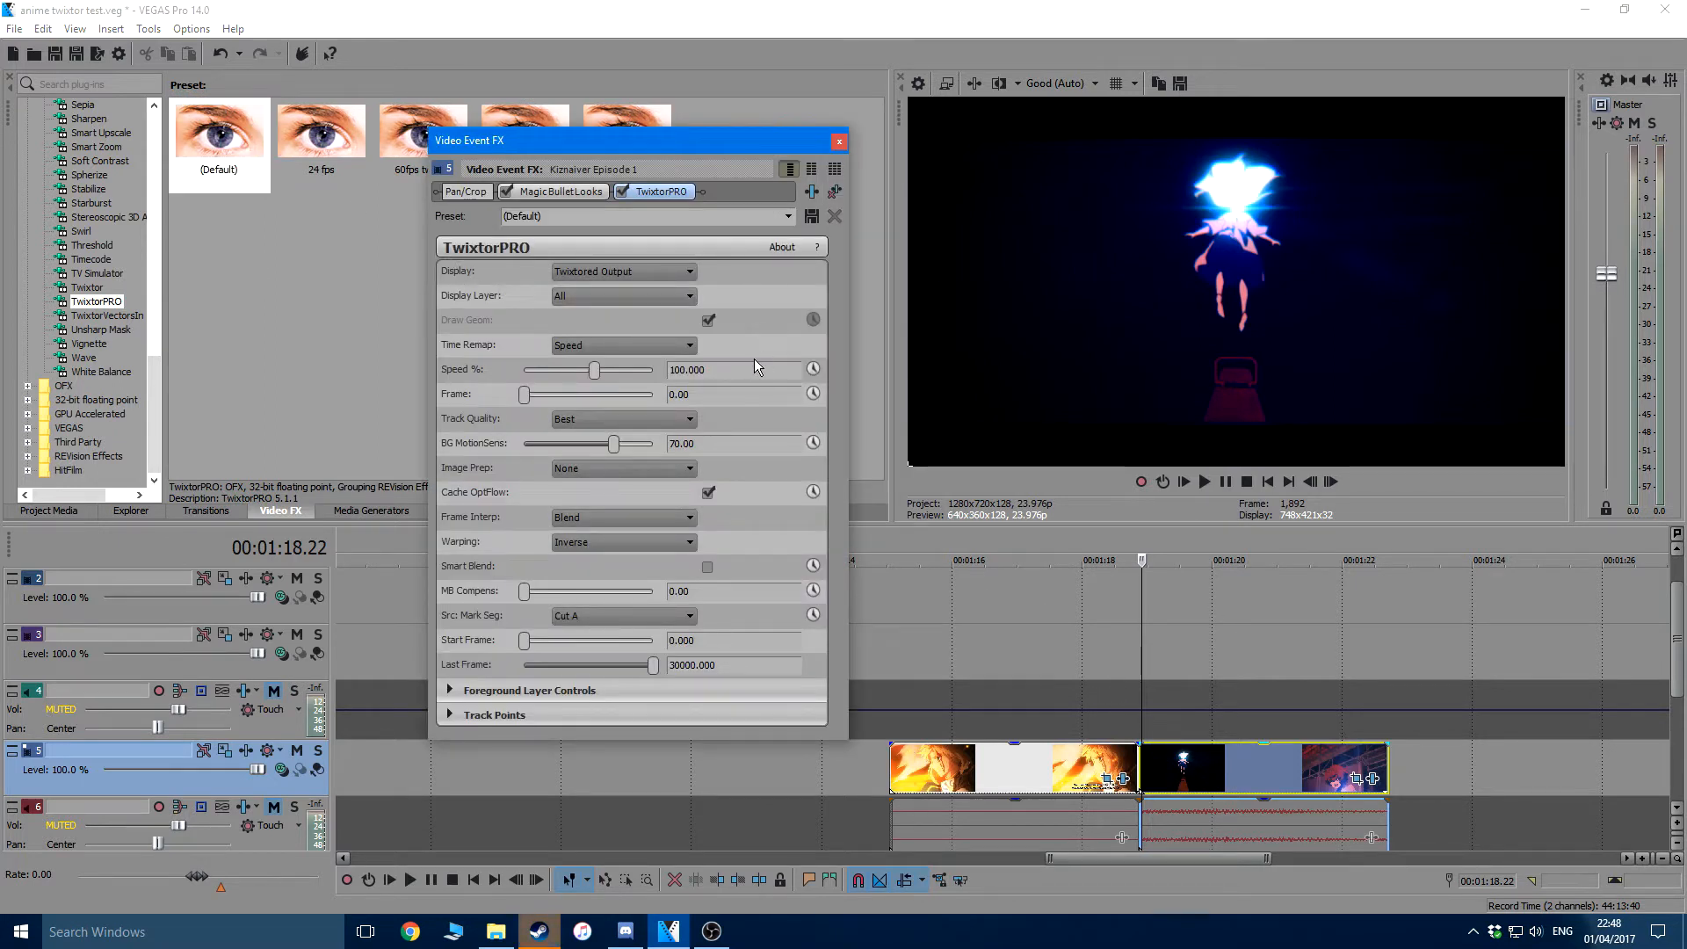
Configure the TwixtorPRO effect with Speed % 12.5, Frame 23.98 and BG MotionSens 100
{"action": "left_click", "coordinate": [749, 367]}
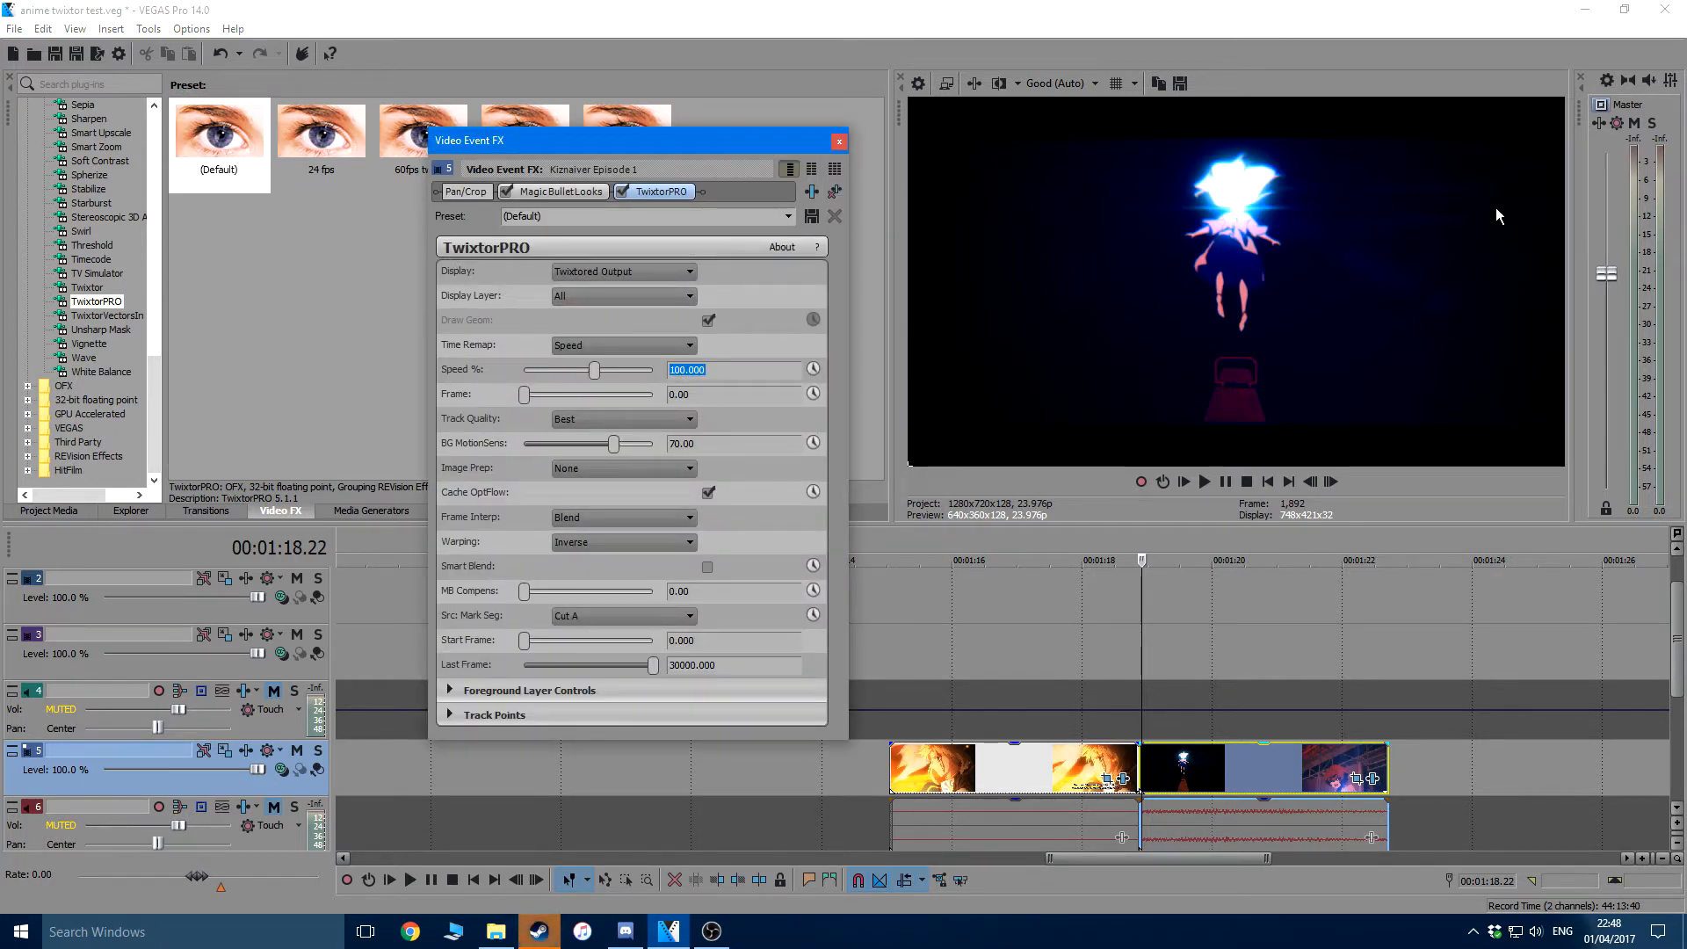
{"action": "type", "text": "12.5"}
{"action": "key", "text": "Return"}
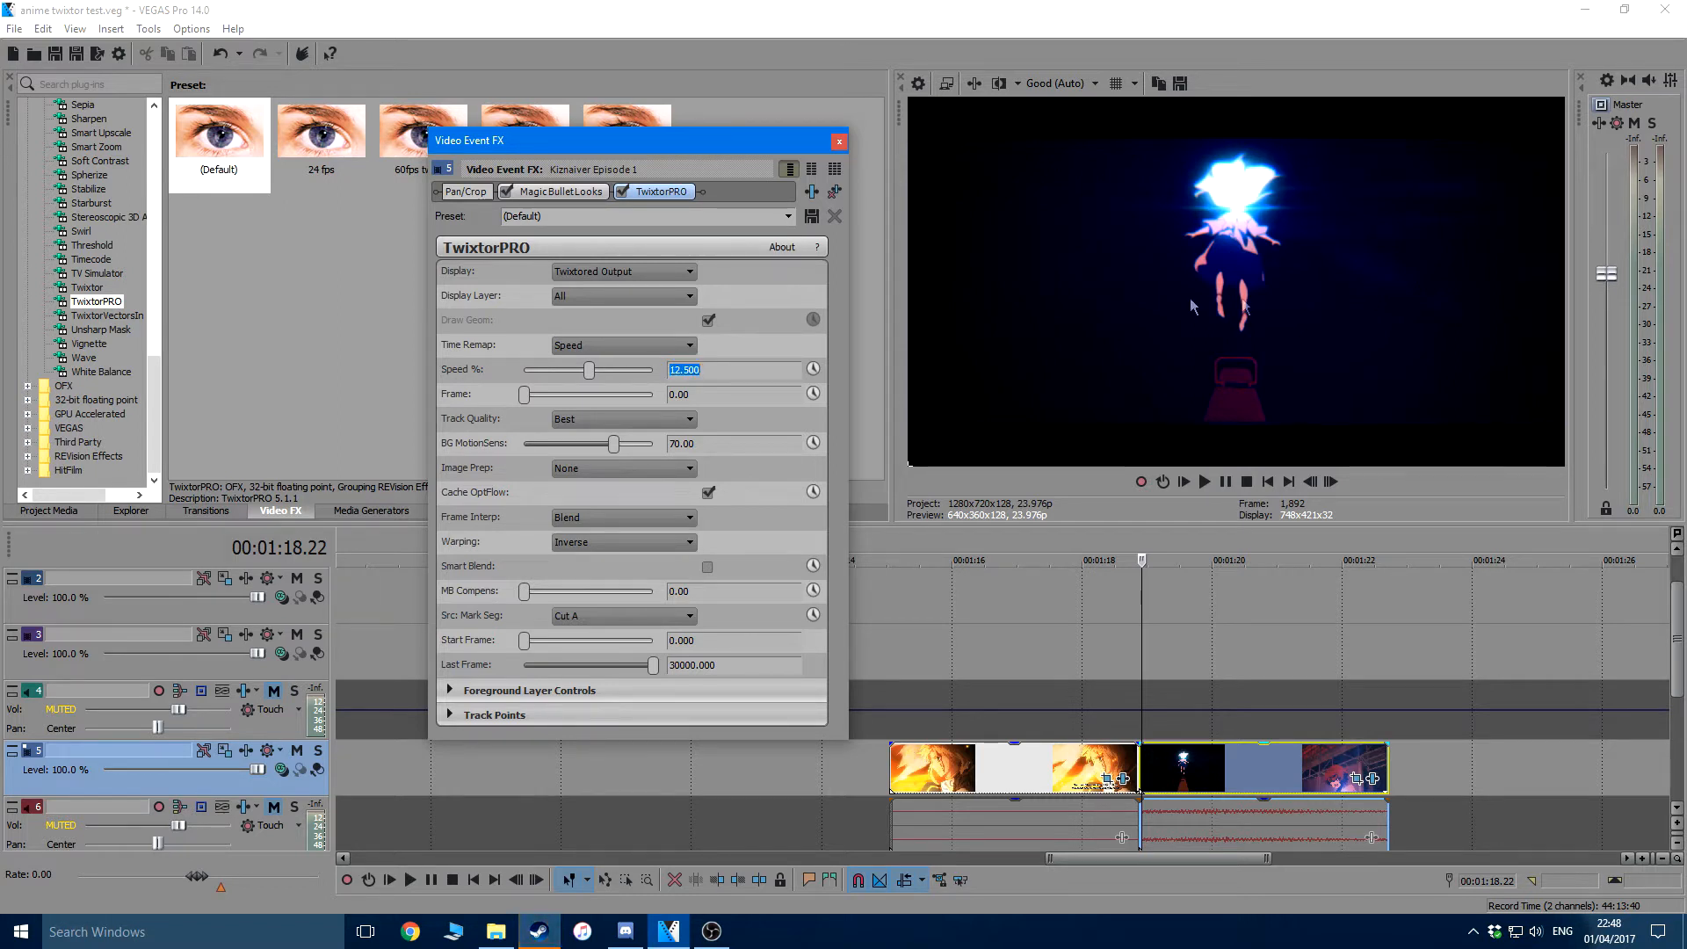
{"action": "left_click", "coordinate": [723, 391]}
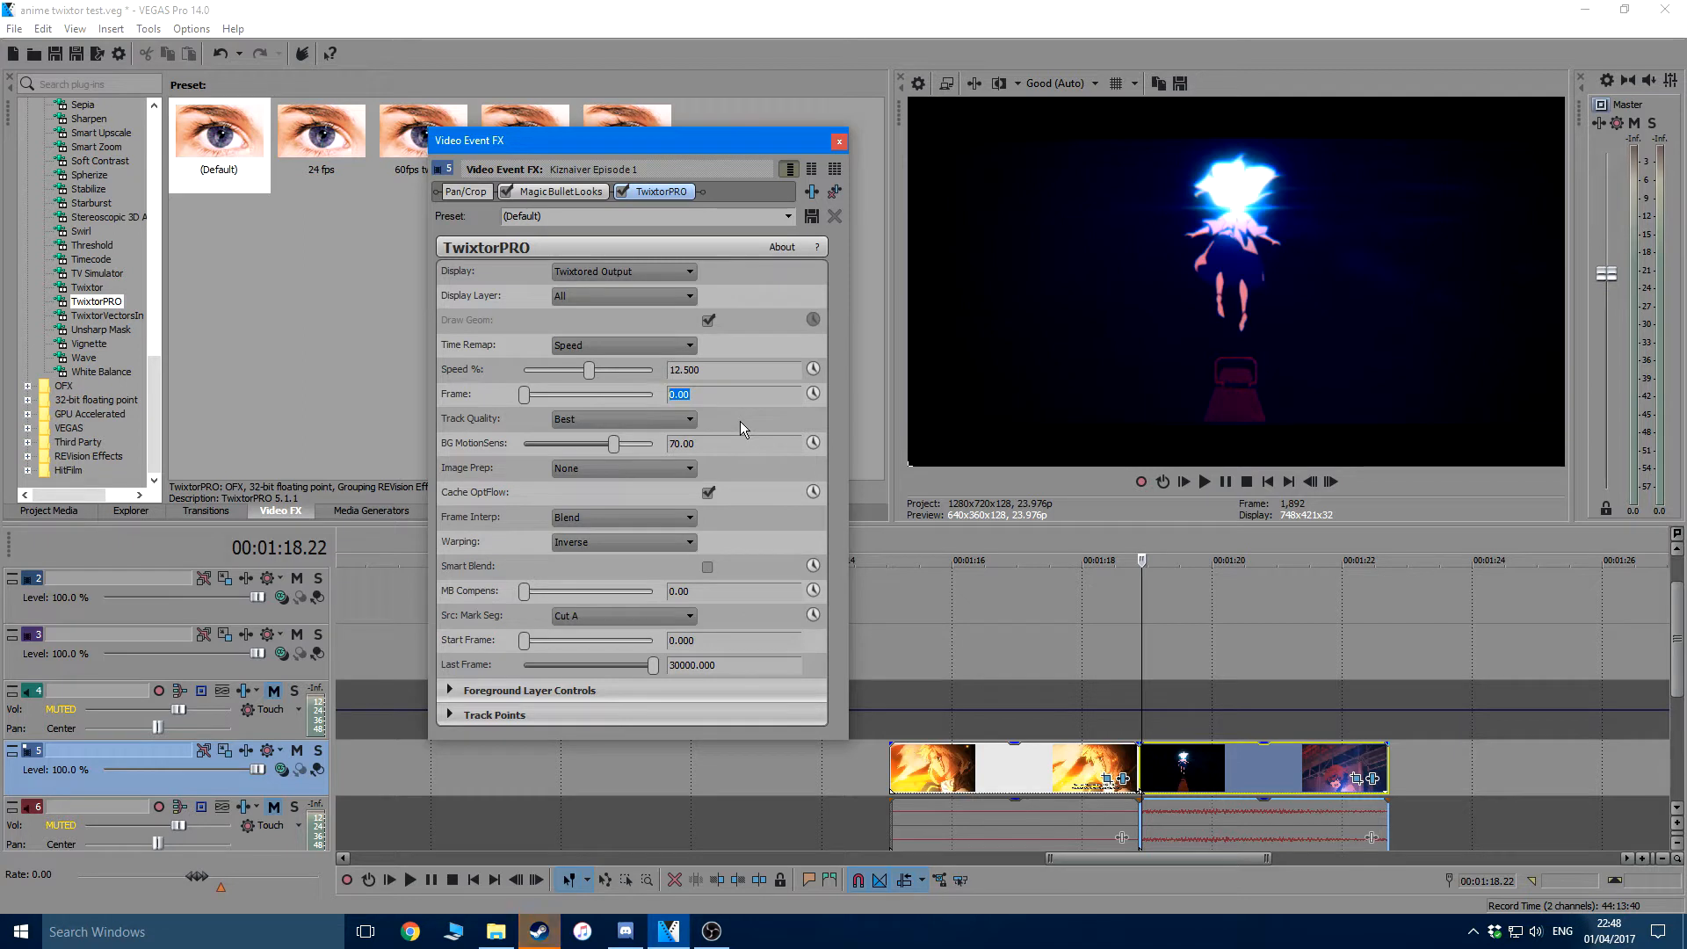
{"action": "type", "text": "23.98"}
{"action": "left_click_drag", "start_coordinate": [613, 444], "coordinate": [654, 444]}
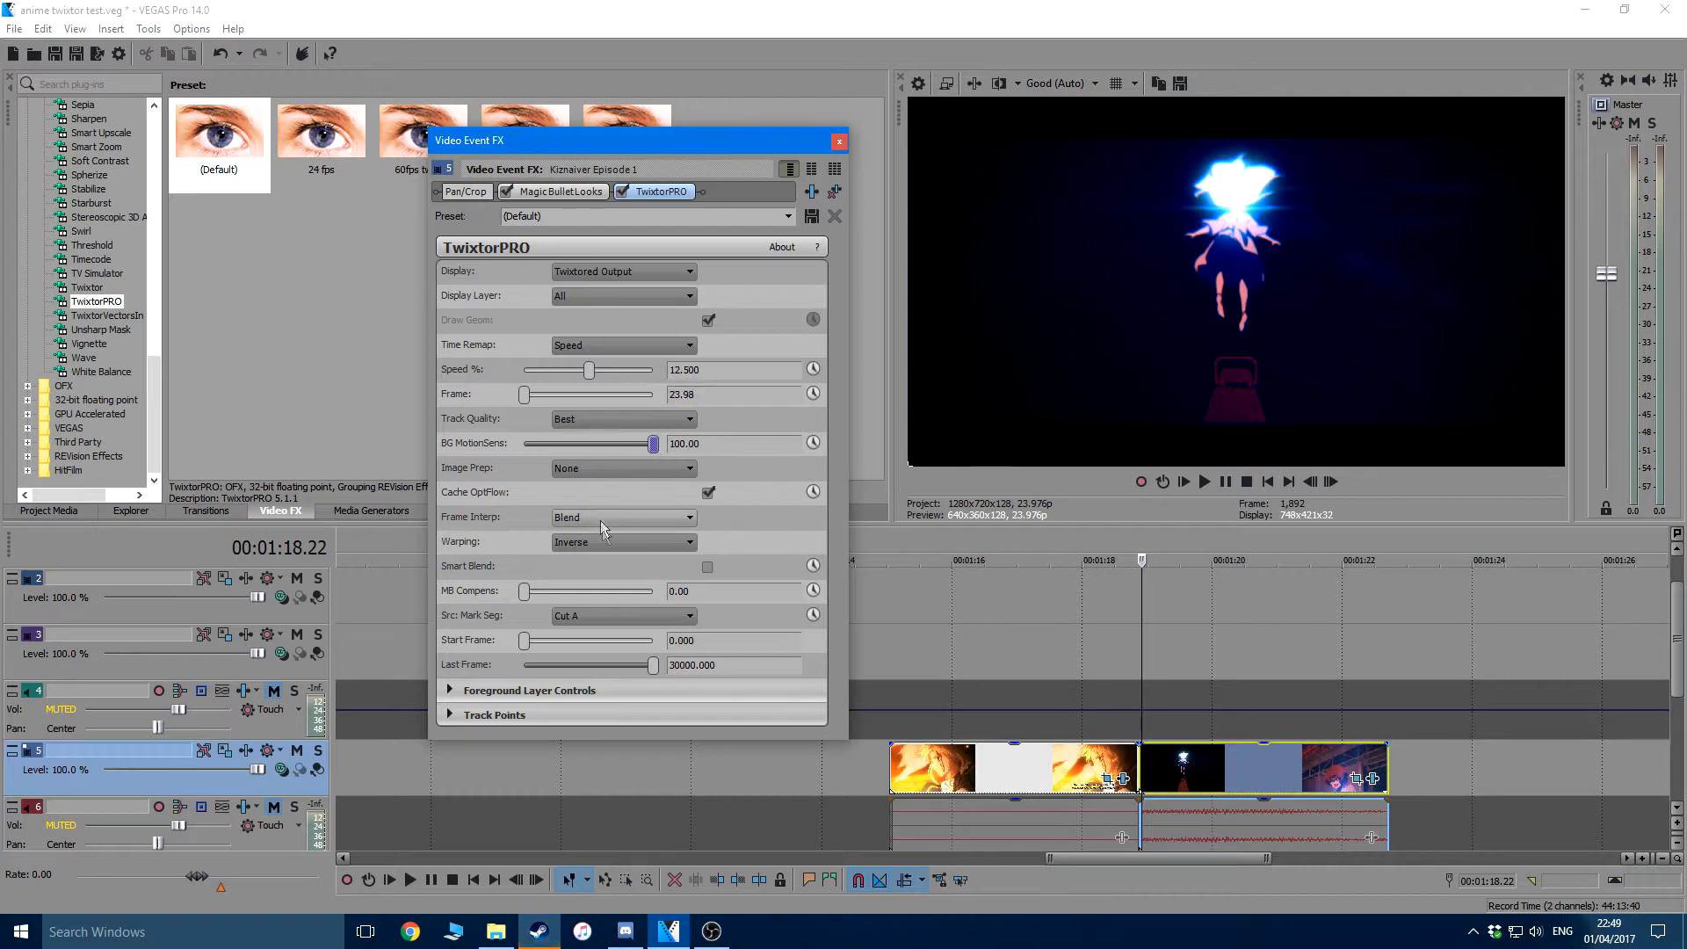
Set TwixtorPRO's Warping to Forward with Smart Blend enabled and Src Mark Seg at Cut B, and close the effect settings
{"action": "left_click", "coordinate": [612, 544]}
{"action": "left_click", "coordinate": [603, 569]}
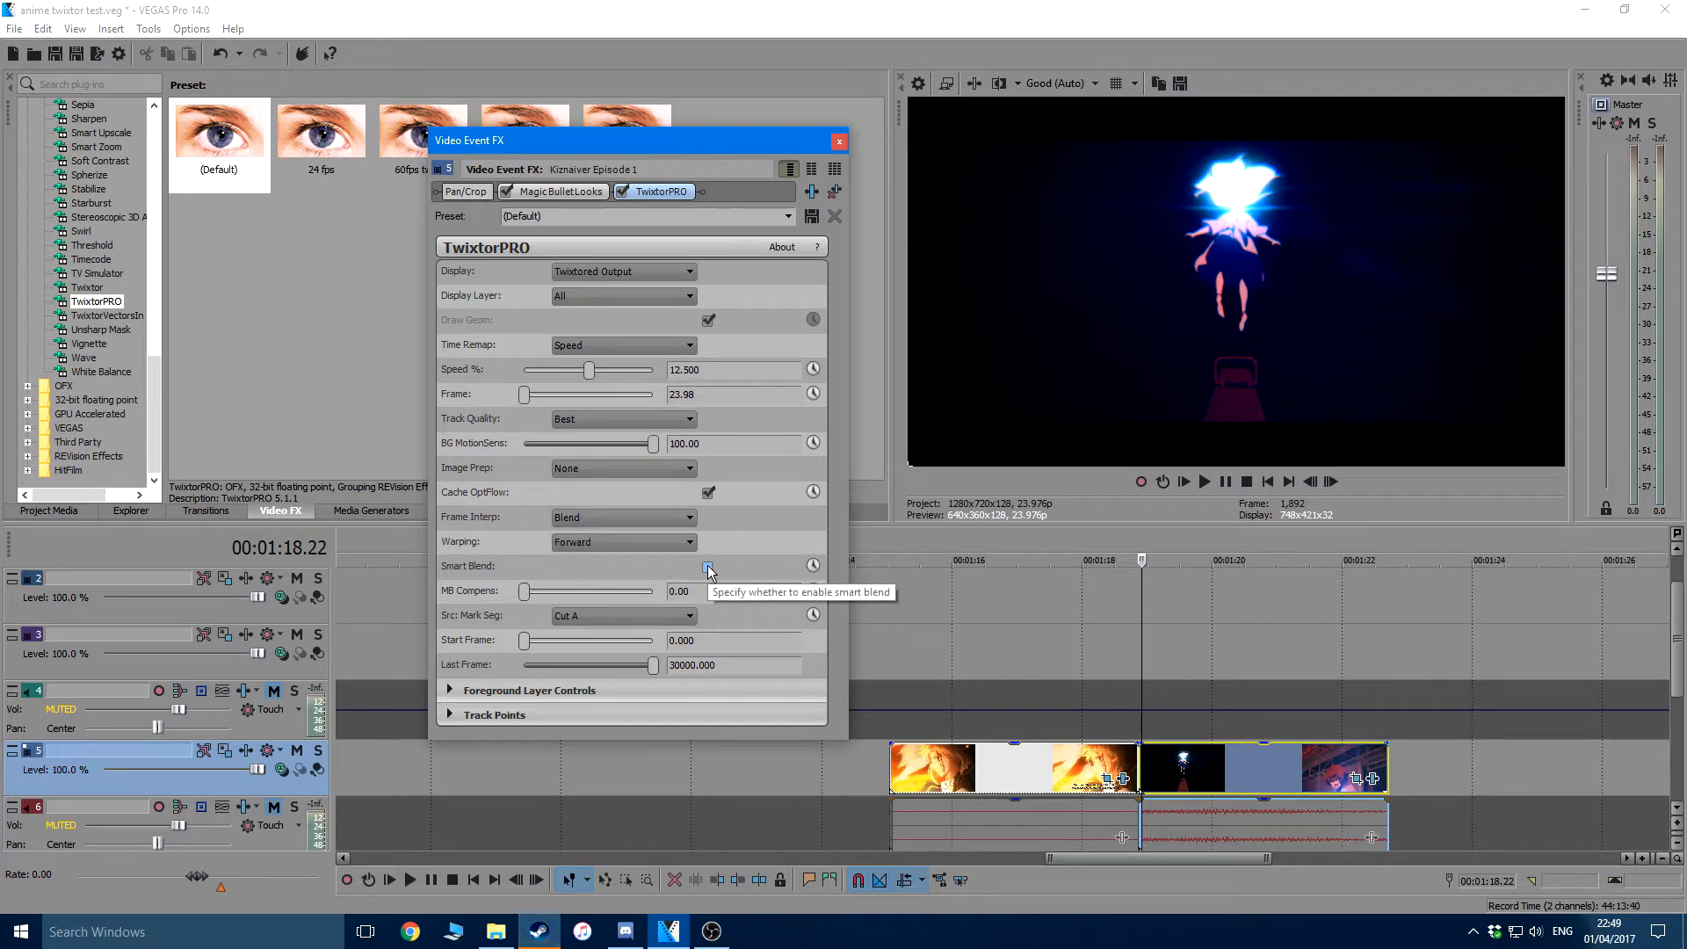
{"action": "left_click", "coordinate": [708, 568]}
{"action": "left_click", "coordinate": [615, 616]}
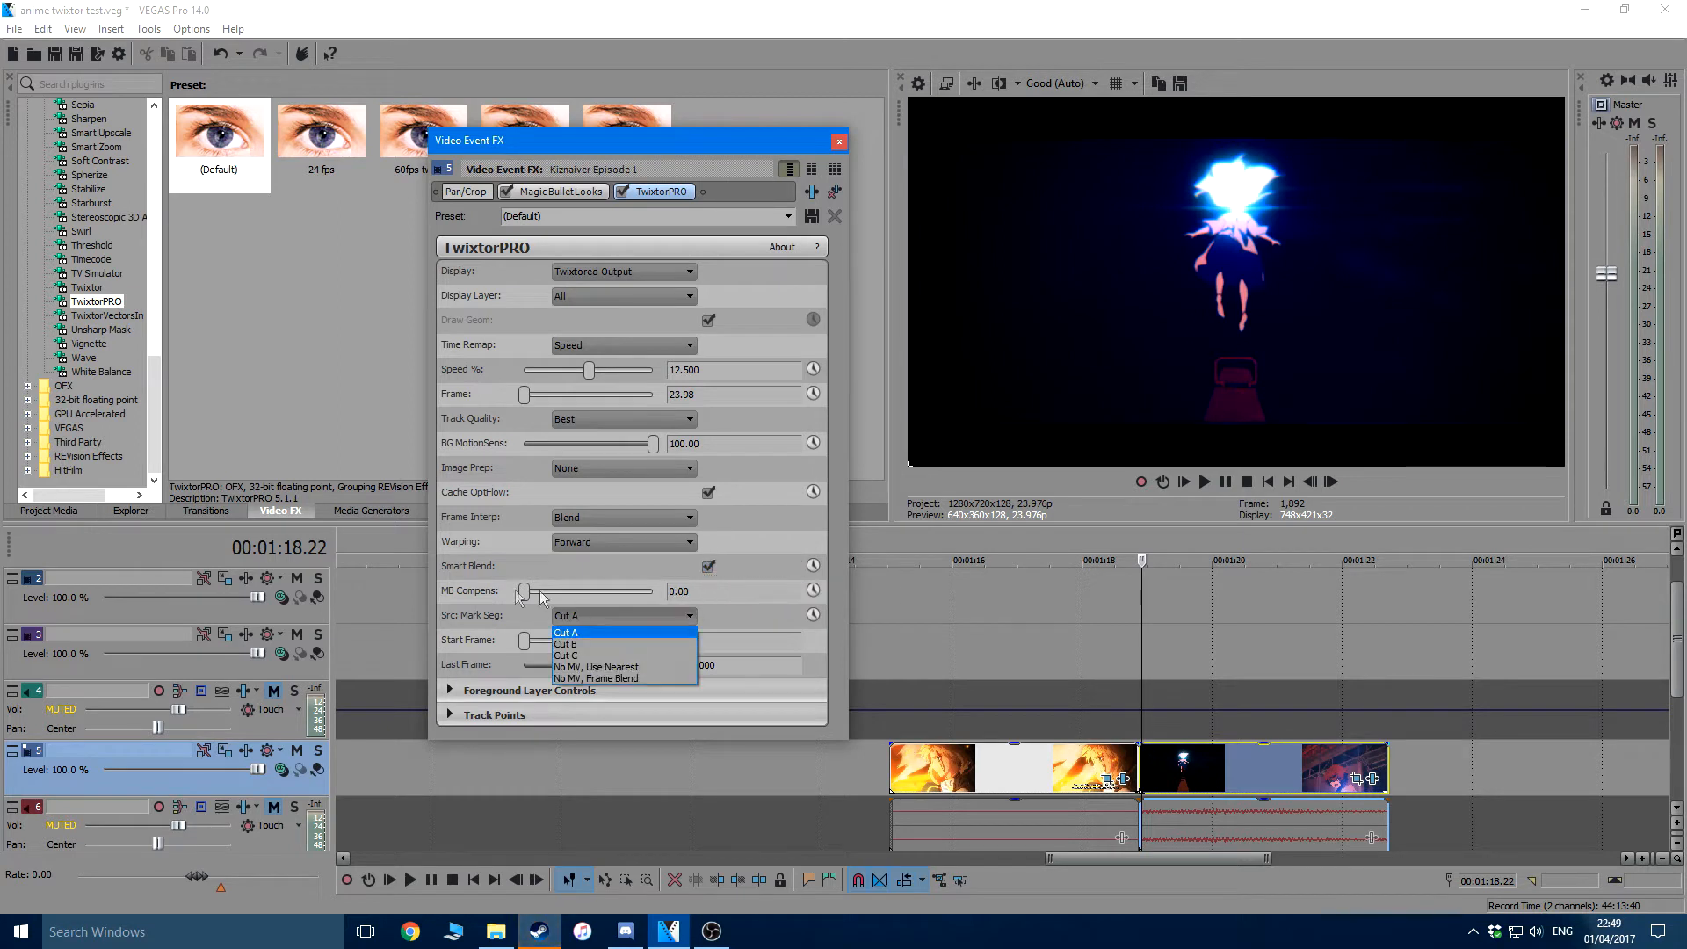
{"action": "left_click", "coordinate": [587, 644]}
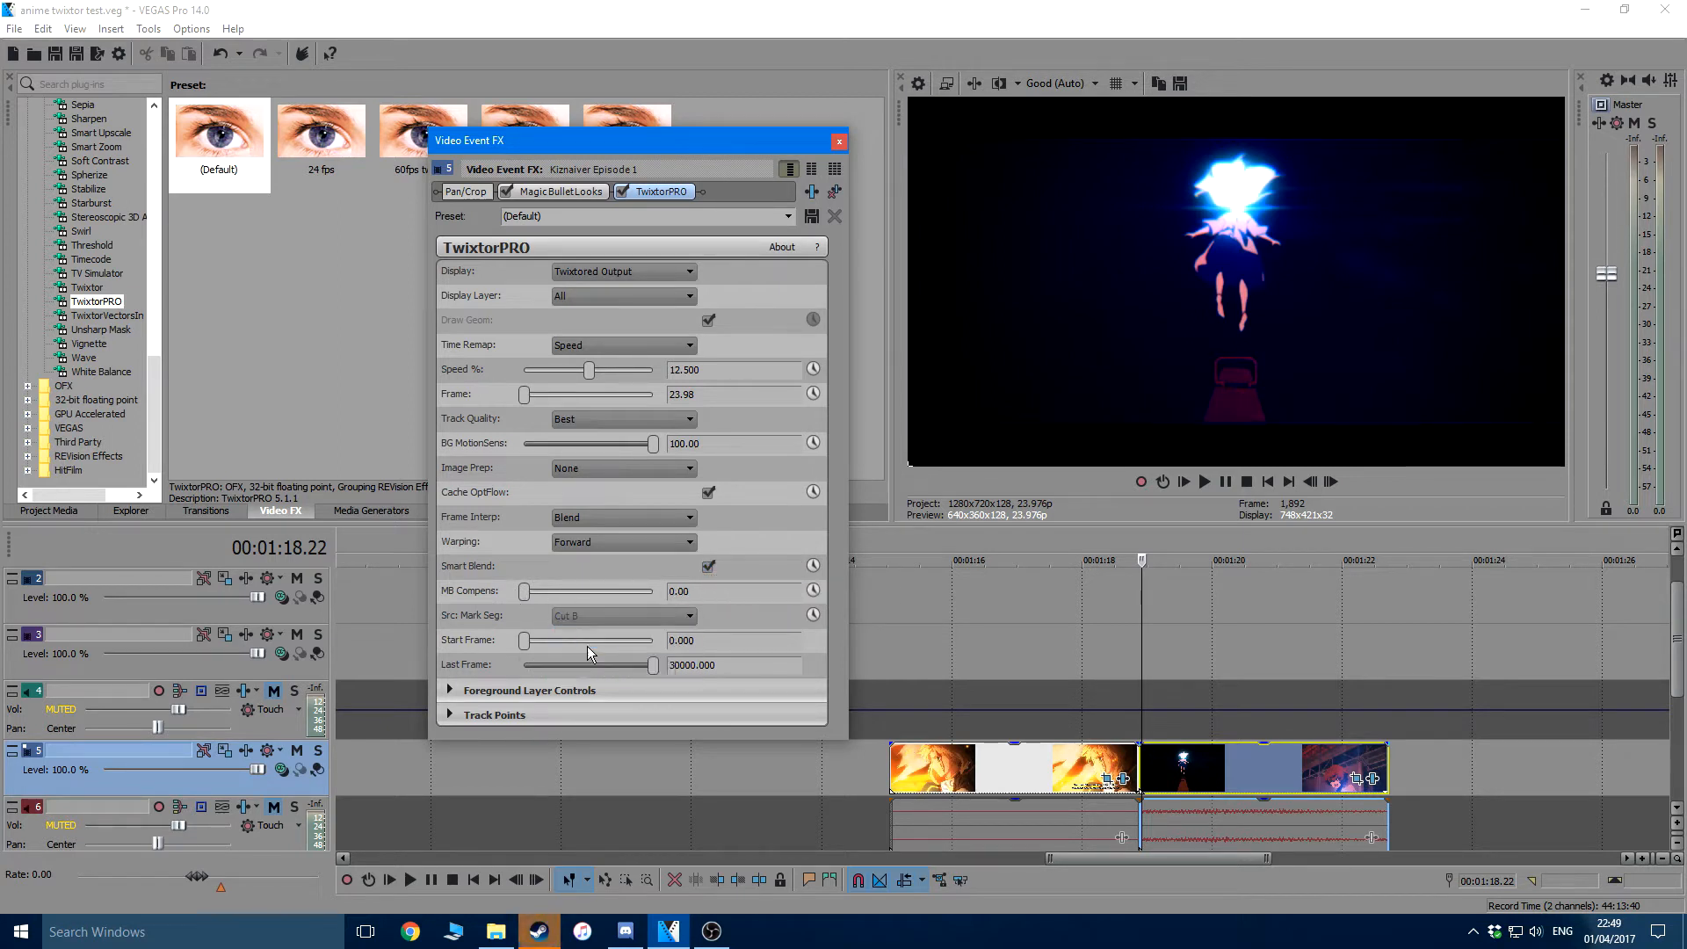
{"action": "left_click", "coordinate": [839, 143]}
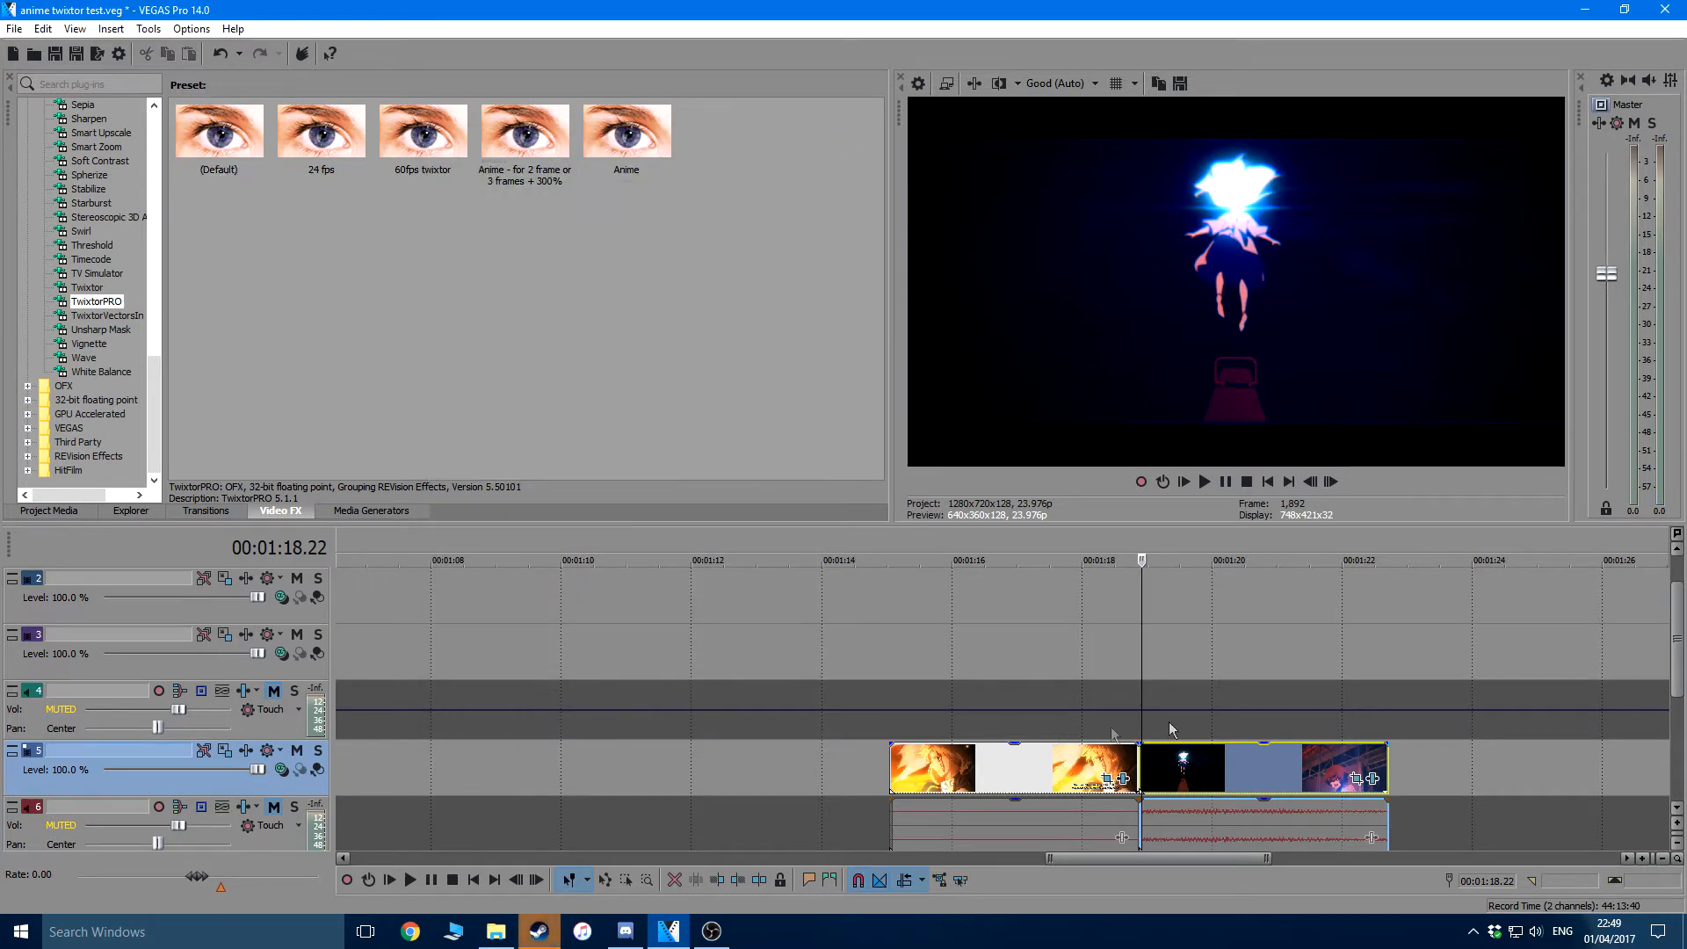
Check the resample mode in the second clip's properties and leave them without changes
{"action": "right_click", "coordinate": [1167, 765]}
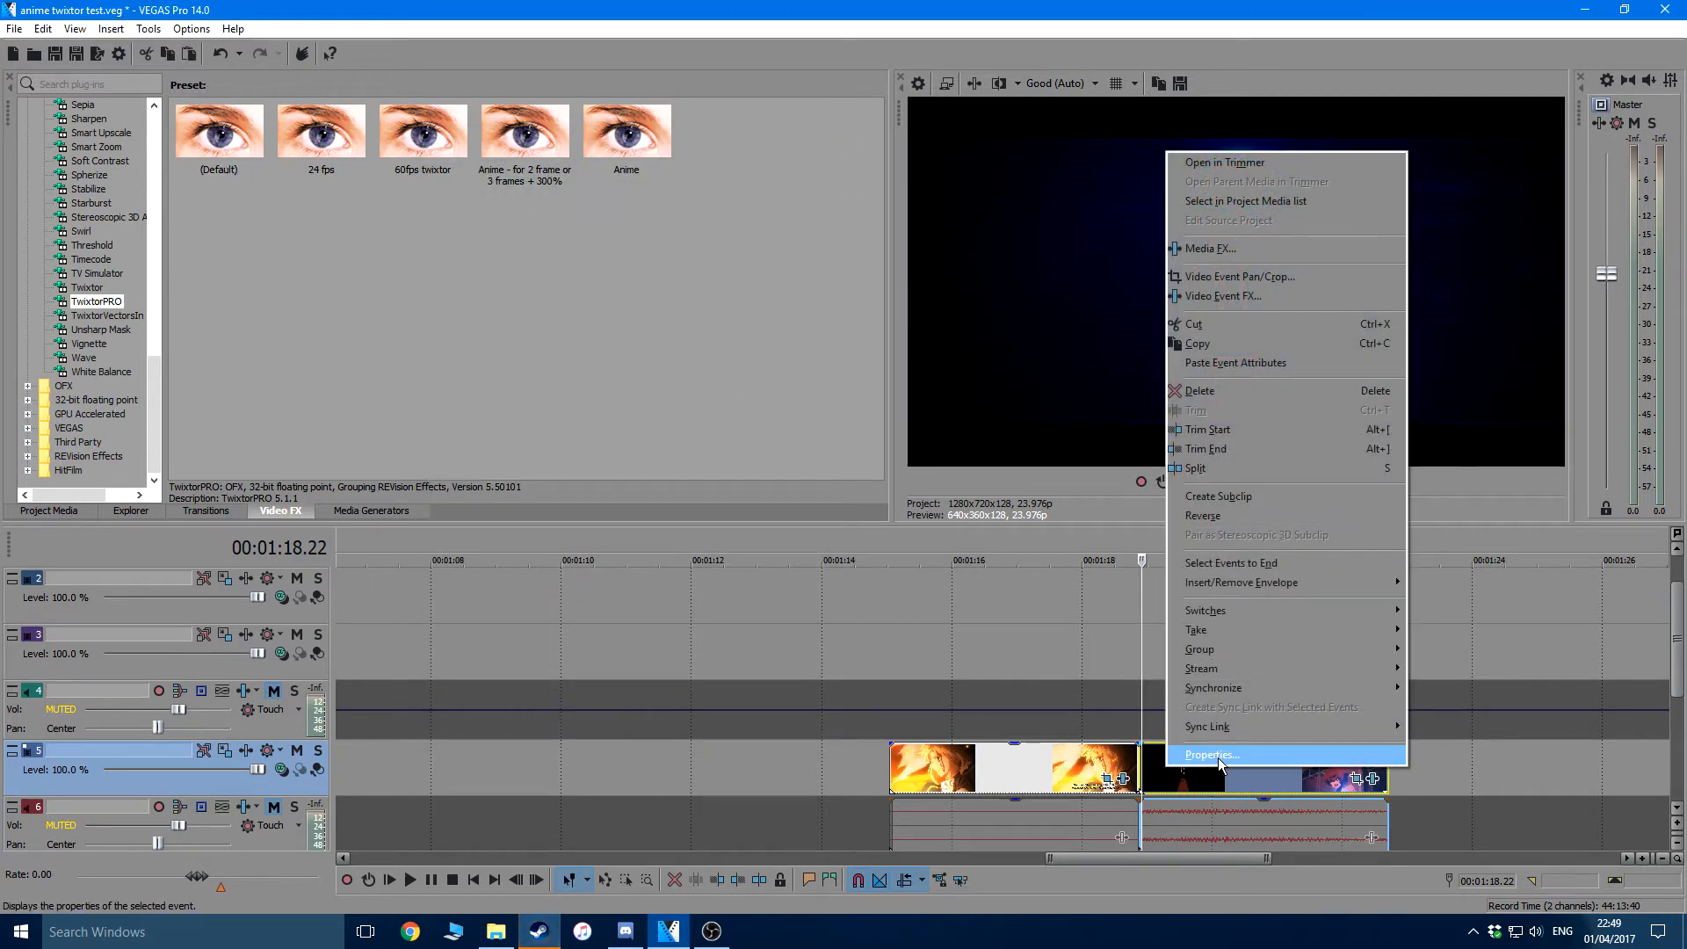
{"action": "left_click", "coordinate": [1219, 755]}
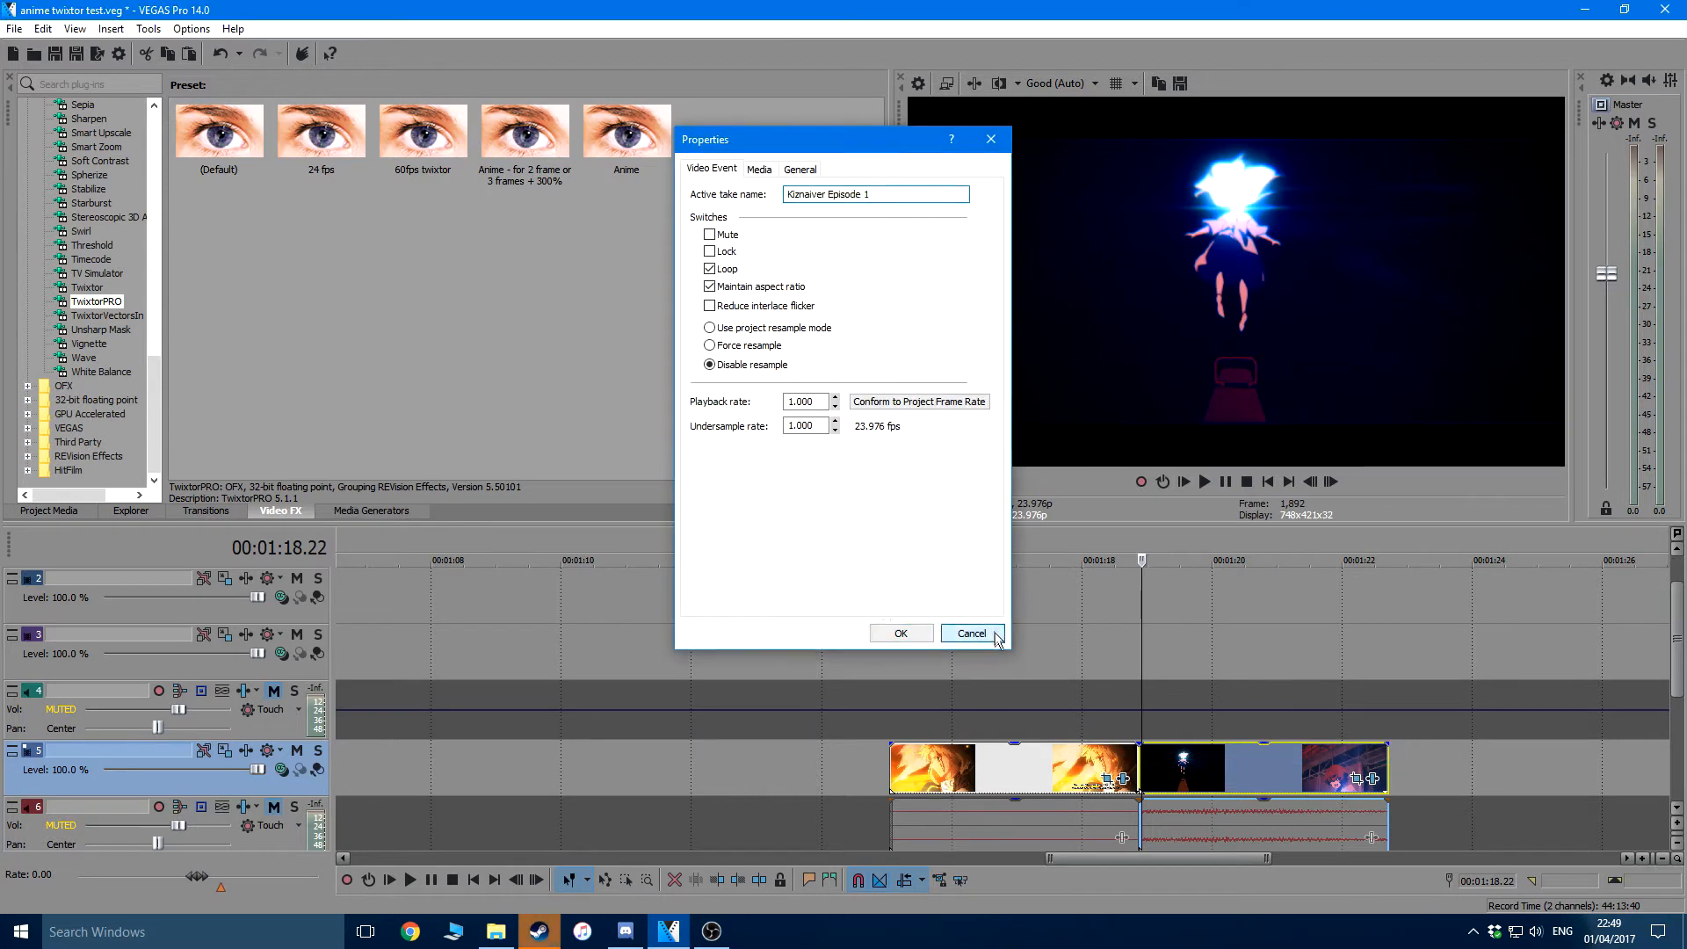
{"action": "left_click", "coordinate": [996, 636]}
Insert a velocity envelope on the second clip and set it to 200% forward velocity
{"action": "right_click", "coordinate": [1191, 768]}
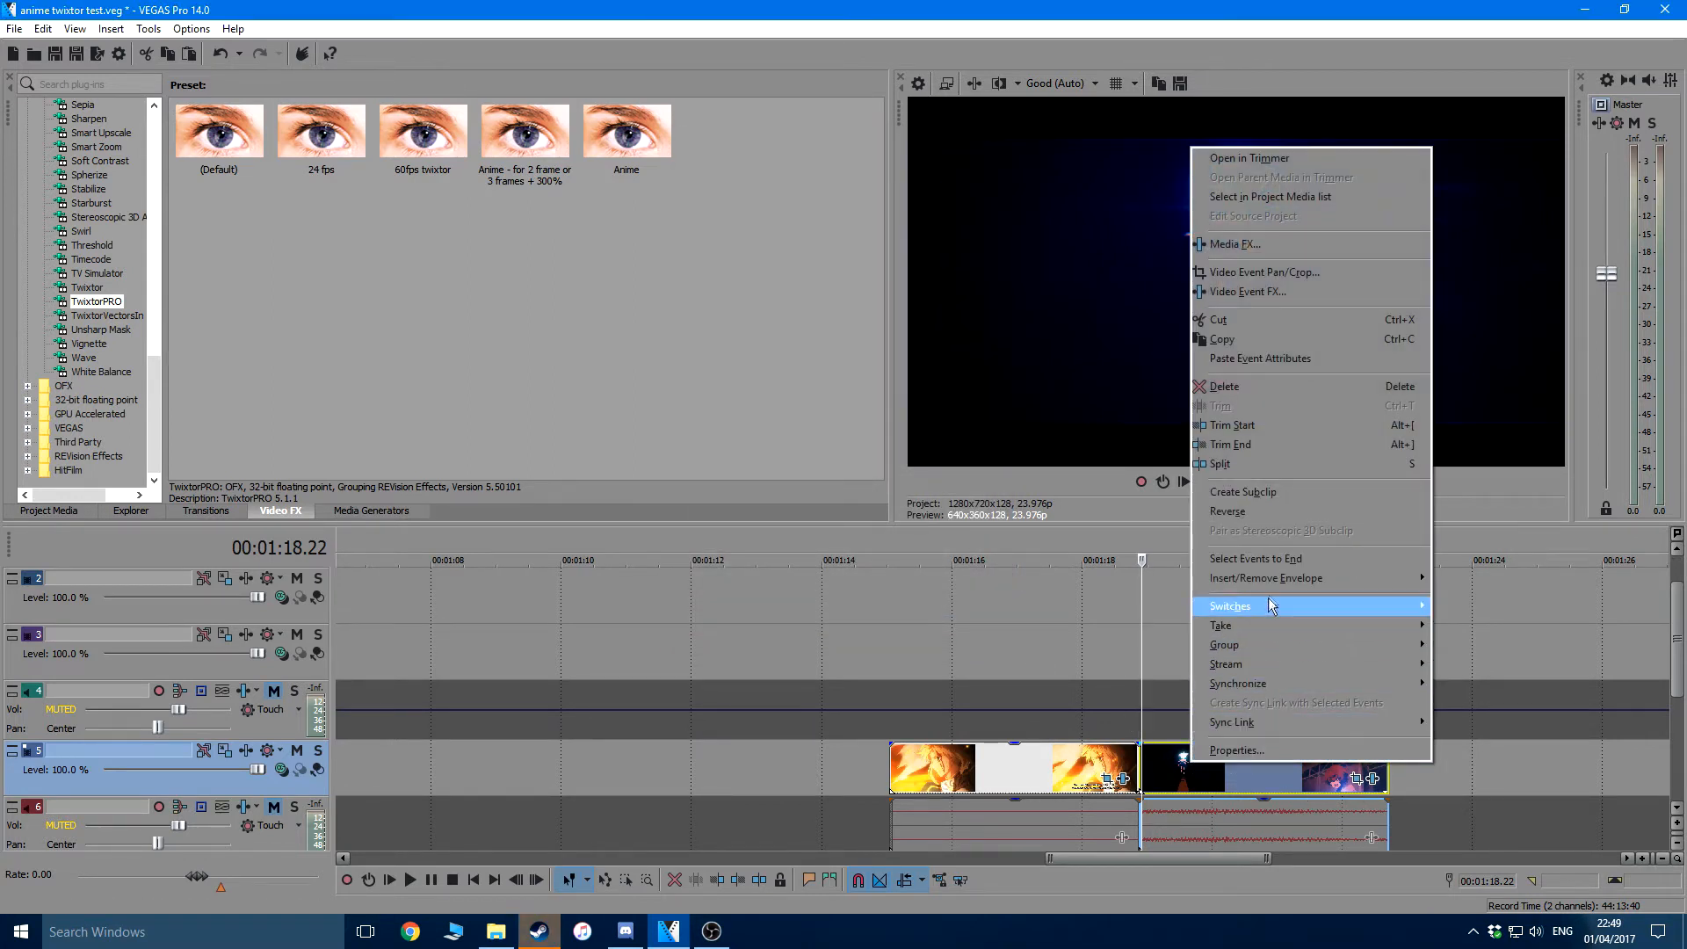
{"action": "mouse_move", "coordinate": [1275, 579]}
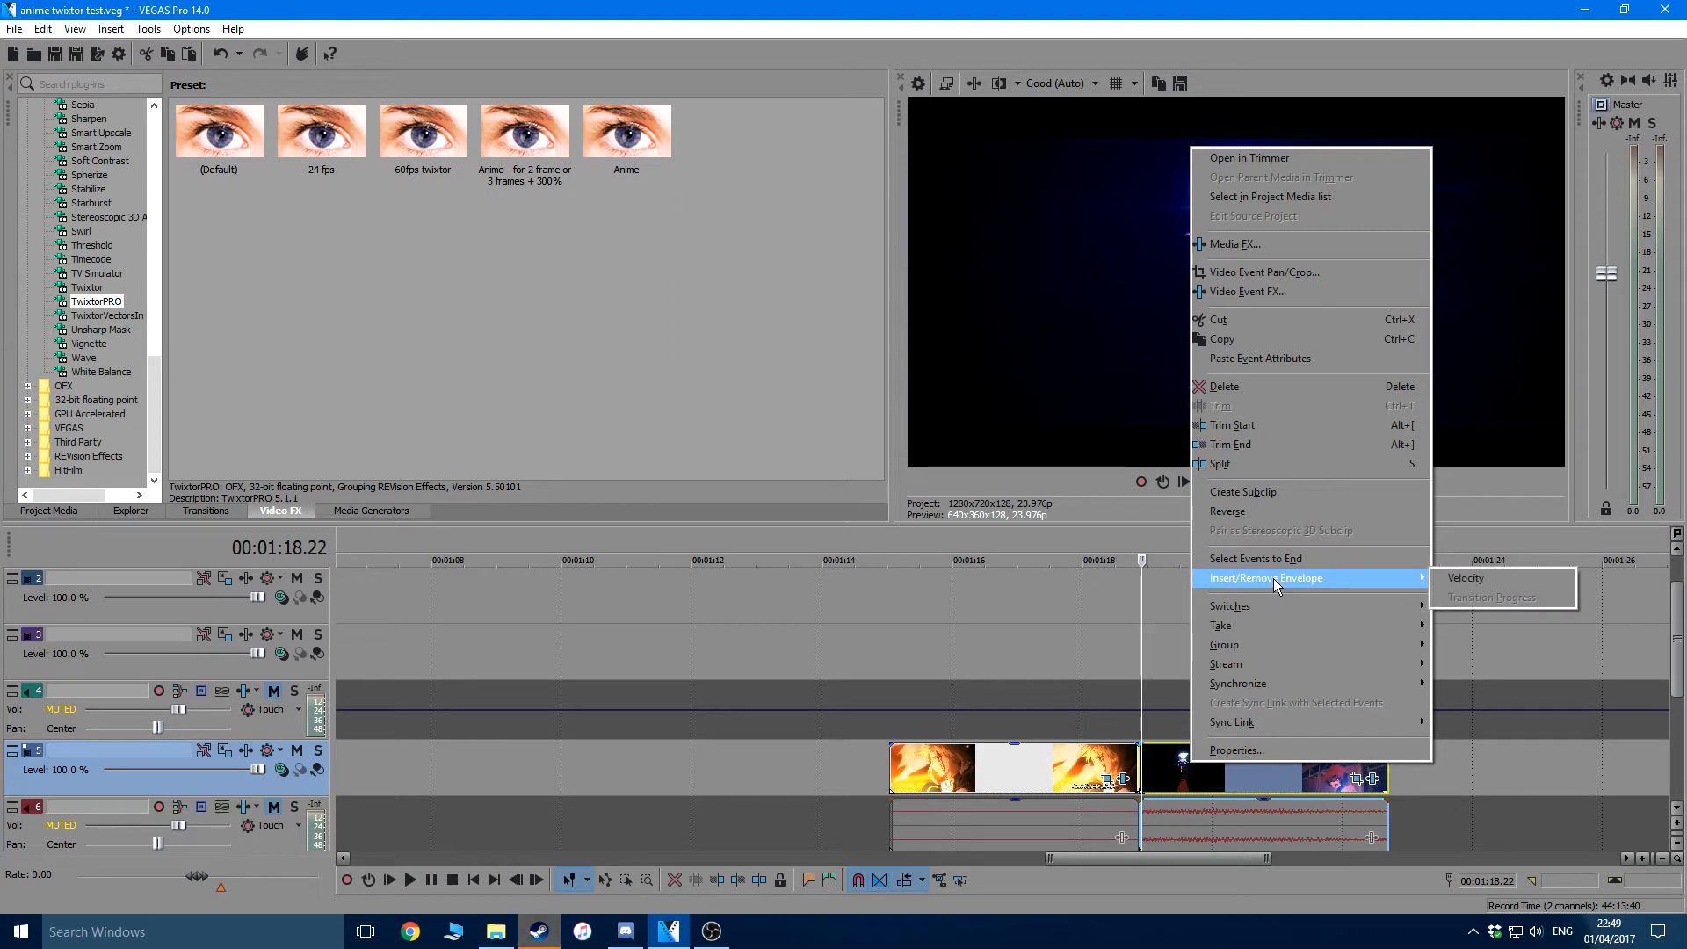
{"action": "left_click", "coordinate": [1496, 582]}
{"action": "scroll", "coordinate": [1026, 754], "scroll_direction": "up", "scroll_amount": 5}
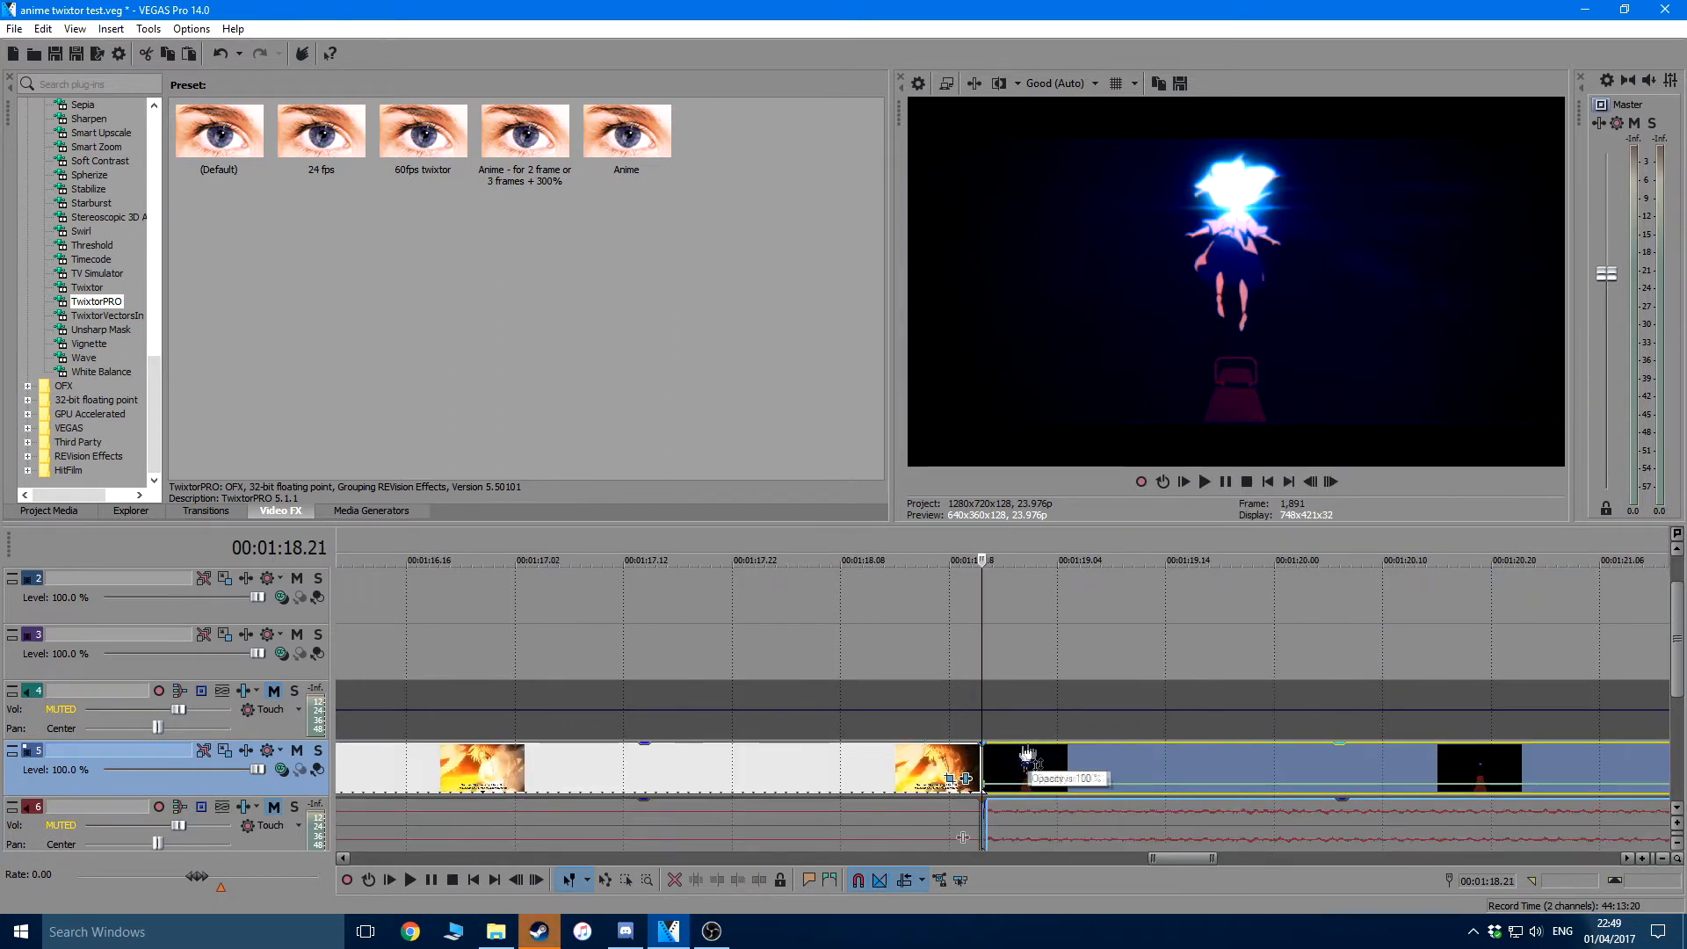
{"action": "right_click", "coordinate": [984, 788]}
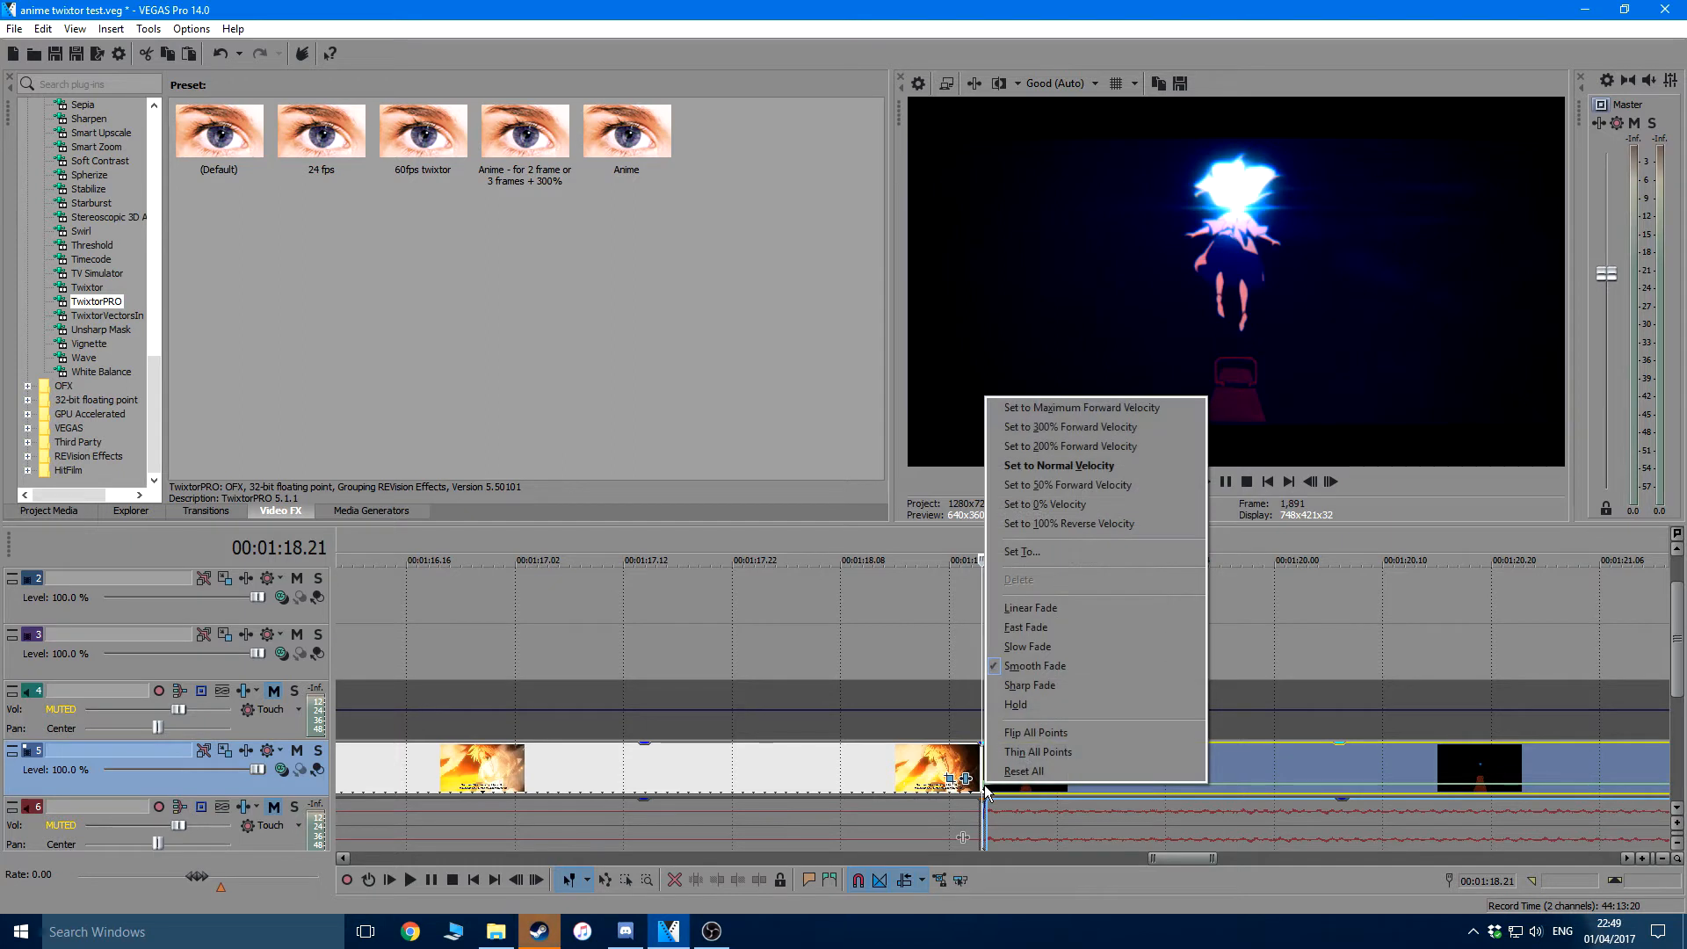
{"action": "left_click", "coordinate": [1093, 444]}
{"action": "scroll", "coordinate": [1125, 745], "scroll_direction": "down", "scroll_amount": 3}
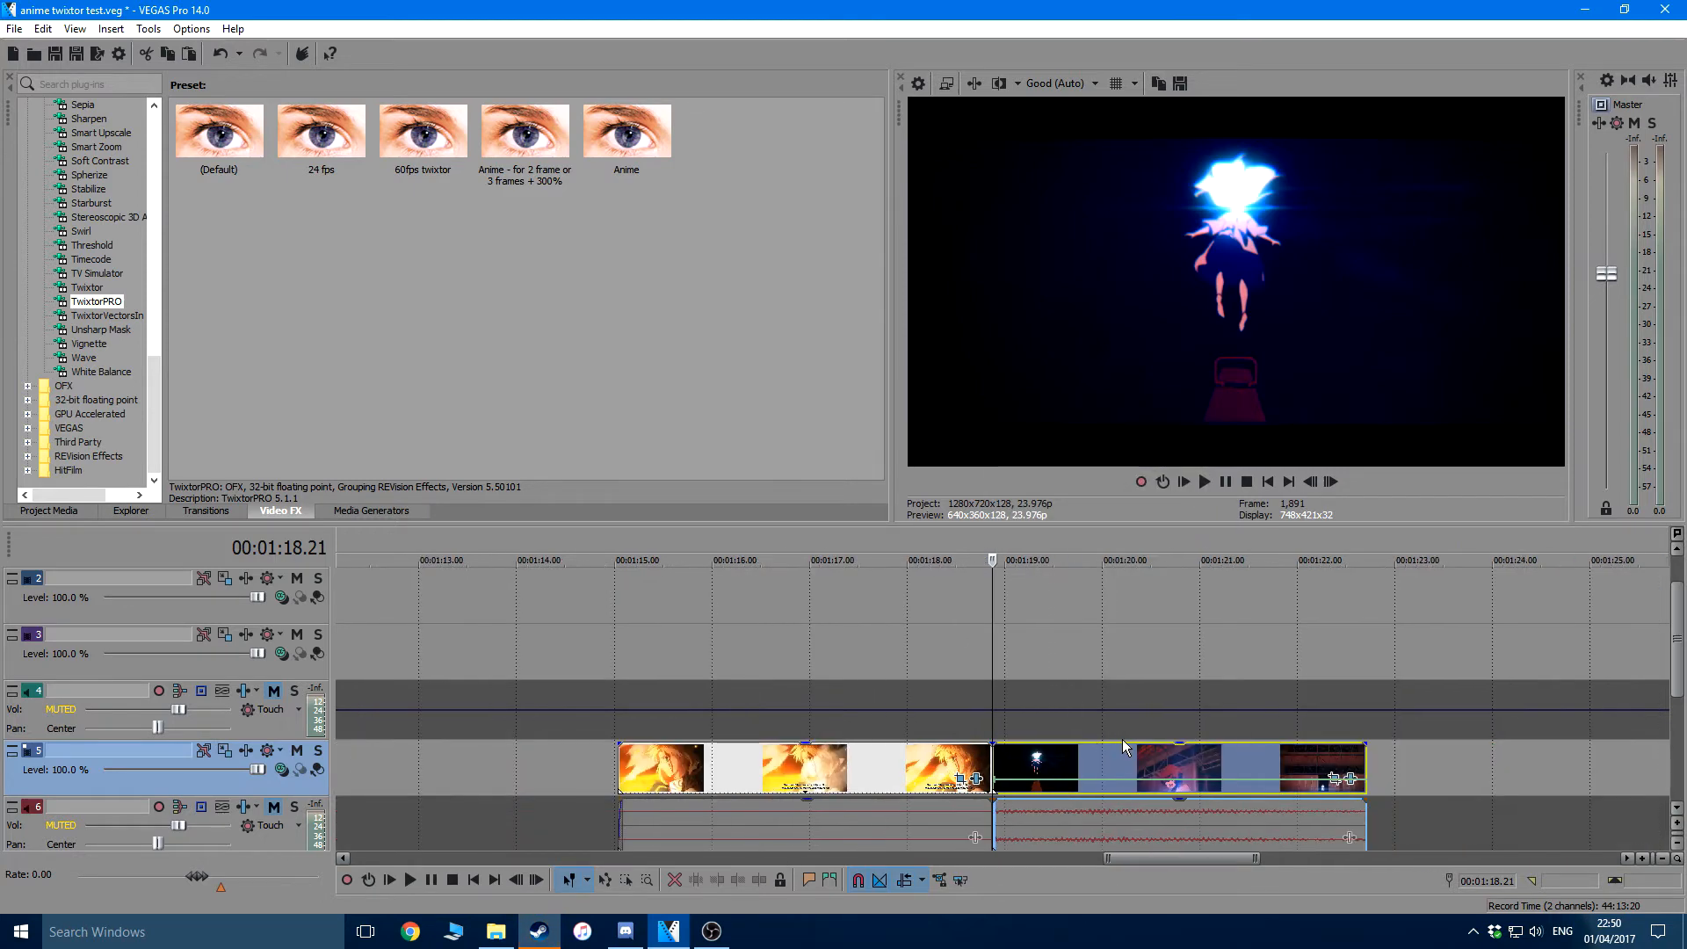
Mark the full length of the second clip as the time selection and place the playhead at its start
{"action": "left_click_drag", "start_coordinate": [1366, 546], "coordinate": [985, 549]}
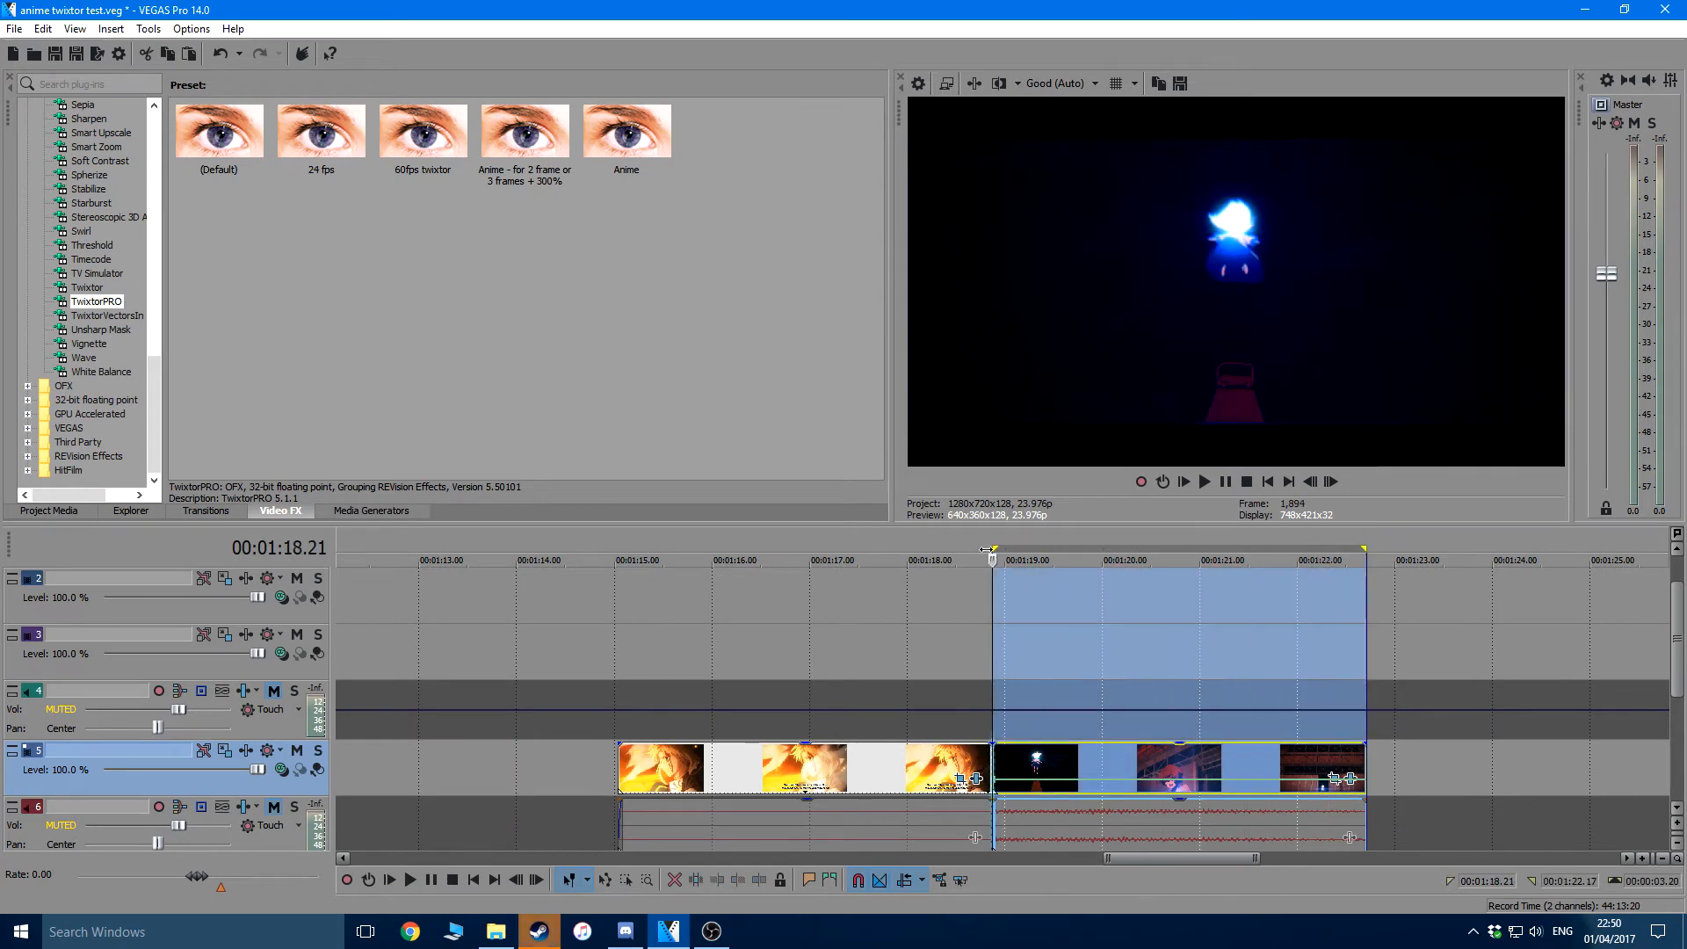
{"action": "left_click", "coordinate": [986, 550]}
Step frame by frame through the second clip to examine the smoothness of the slowed motion
{"action": "key", "text": "Right"}
{"action": "key", "text": "Right"}
{"action": "key", "text": "Right"}
{"action": "key", "text": "Right"}
{"action": "key", "text": "Right"}
{"action": "key", "text": "Right"}
{"action": "key", "text": "Right"}
{"action": "key", "text": "Right"}
{"action": "key", "text": "Right"}
{"action": "key", "text": "Right"}
{"action": "key", "text": "Right"}
{"action": "key", "text": "Right"}
{"action": "key", "text": "Right"}
{"action": "key", "text": "Right"}
{"action": "key", "text": "Right"}
{"action": "key", "text": "Right"}
{"action": "key", "text": "Right"}
{"action": "key", "text": "Right"}
{"action": "key", "text": "Right"}
{"action": "key", "text": "Right"}
{"action": "key", "text": "Right"}
{"action": "key", "text": "Right"}
{"action": "key", "text": "Right"}
{"action": "key", "text": "Right"}
{"action": "key", "text": "Right"}
{"action": "key", "text": "Right"}
{"action": "key", "text": "Right"}
{"action": "key", "text": "Right"}
{"action": "key", "text": "Right"}
{"action": "key", "text": "Right"}
{"action": "key", "text": "Right"}
{"action": "key", "text": "Right"}
{"action": "key", "text": "Right"}
{"action": "key", "text": "Right"}
{"action": "key", "text": "Right"}
{"action": "key", "text": "Right"}
{"action": "key", "text": "Right"}
{"action": "key", "text": "Right"}
{"action": "key", "text": "Right"}
{"action": "key", "text": "Right"}
{"action": "key", "text": "Right"}
{"action": "key", "text": "Right"}
{"action": "key", "text": "Right"}
{"action": "key", "text": "Right"}
{"action": "key", "text": "Right"}
{"action": "key", "text": "Right"}
{"action": "key", "text": "Right"}
{"action": "key", "text": "Right"}
{"action": "key", "text": "Right"}
{"action": "key", "text": "Right"}
{"action": "key", "text": "Right"}
{"action": "key", "text": "Right"}
{"action": "key", "text": "Right"}
{"action": "key", "text": "Right"}
{"action": "key", "text": "Right"}
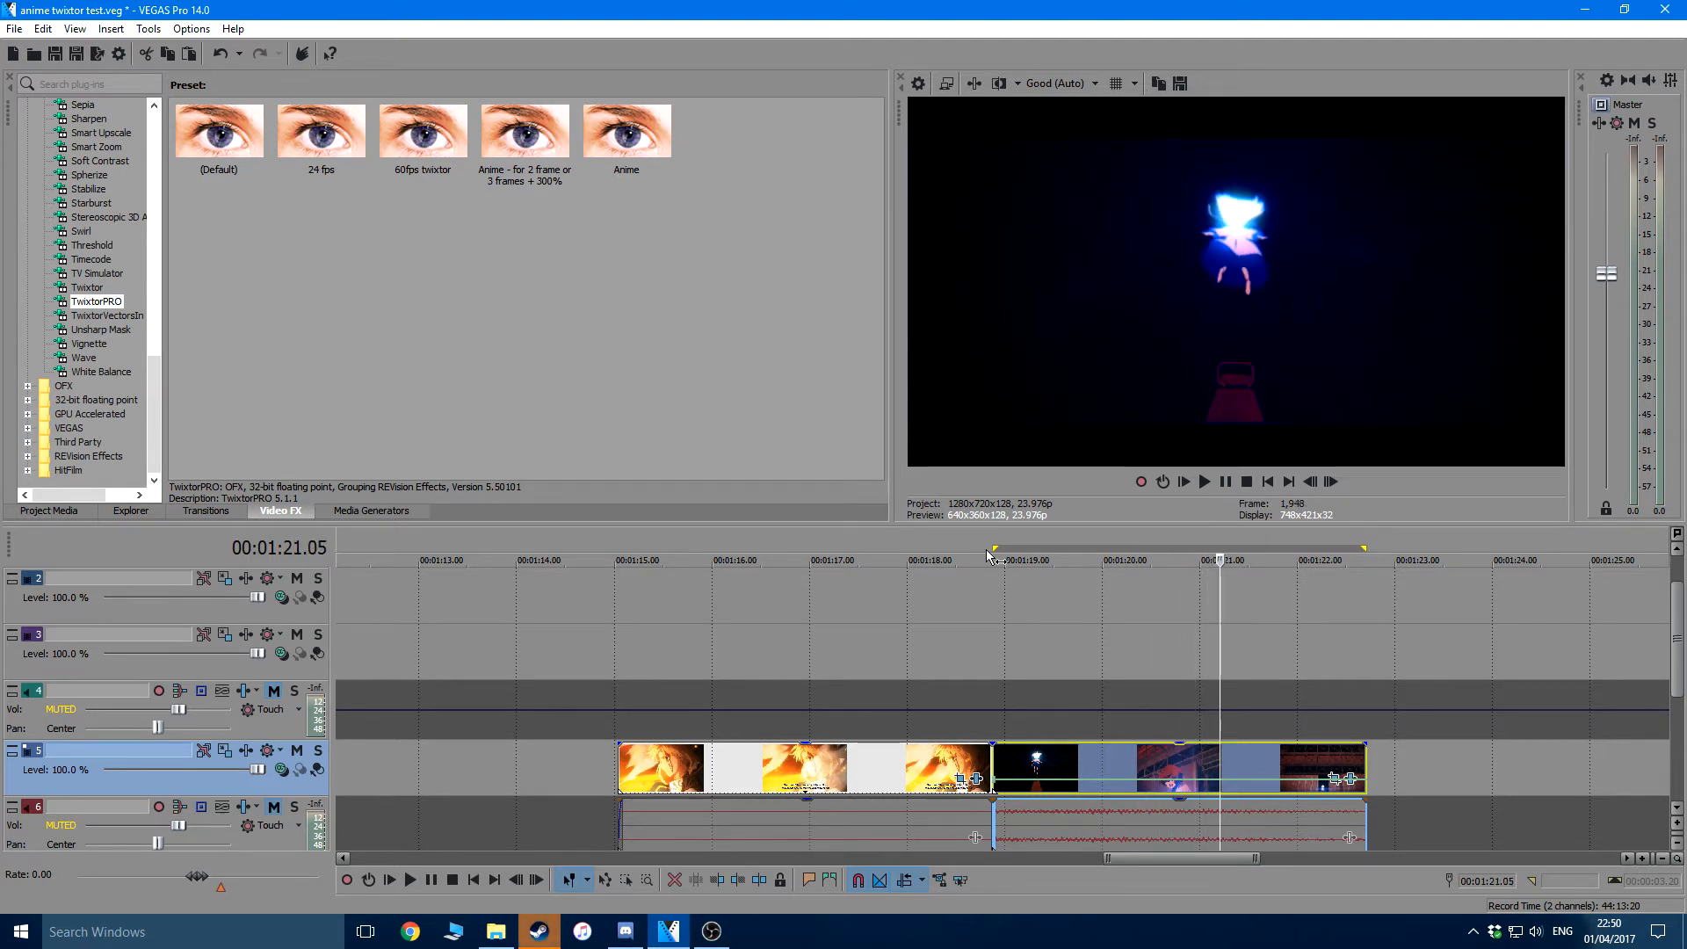
{"action": "key", "text": "Right"}
{"action": "key", "text": "Right"}
{"action": "key", "text": "Right"}
{"action": "key", "text": "Right"}
{"action": "key", "text": "Right"}
{"action": "key", "text": "Right"}
{"action": "key", "text": "Right"}
{"action": "key", "text": "Right"}
{"action": "key", "text": "Right"}
{"action": "key", "text": "Right"}
{"action": "key", "text": "Right"}
{"action": "key", "text": "Right"}
{"action": "key", "text": "Right"}
{"action": "key", "text": "Right"}
{"action": "key", "text": "Right"}
{"action": "key", "text": "Right"}
{"action": "key", "text": "Right"}
{"action": "key", "text": "Right"}
{"action": "key", "text": "Right"}
{"action": "key", "text": "Right"}
{"action": "key", "text": "Right"}
{"action": "key", "text": "Right"}
{"action": "key", "text": "Right"}
{"action": "key", "text": "Right"}
{"action": "key", "text": "Right"}
{"action": "key", "text": "Right"}
{"action": "key", "text": "Right"}
{"action": "key", "text": "Right"}
{"action": "key", "text": "Right"}
{"action": "key", "text": "Right"}
{"action": "key", "text": "Right"}
{"action": "key", "text": "Right"}
{"action": "key", "text": "Right"}
Play the second clip from its start to preview the Twixtor slow motion
{"action": "double_click", "coordinate": [990, 555]}
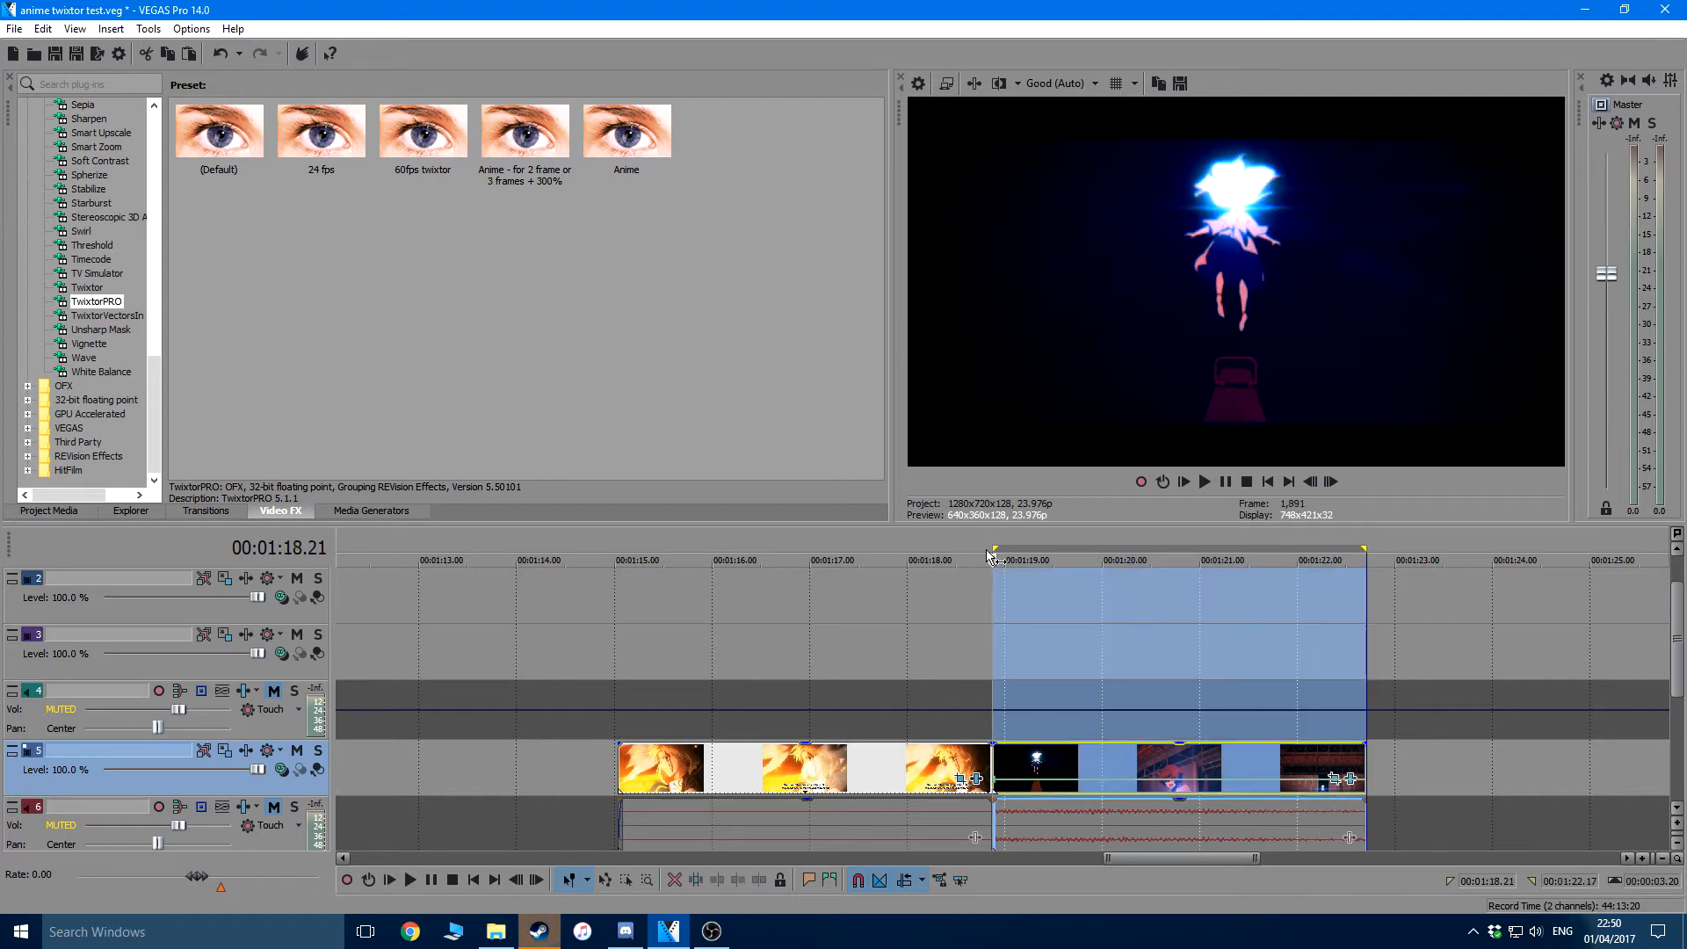
{"action": "key", "text": "space"}
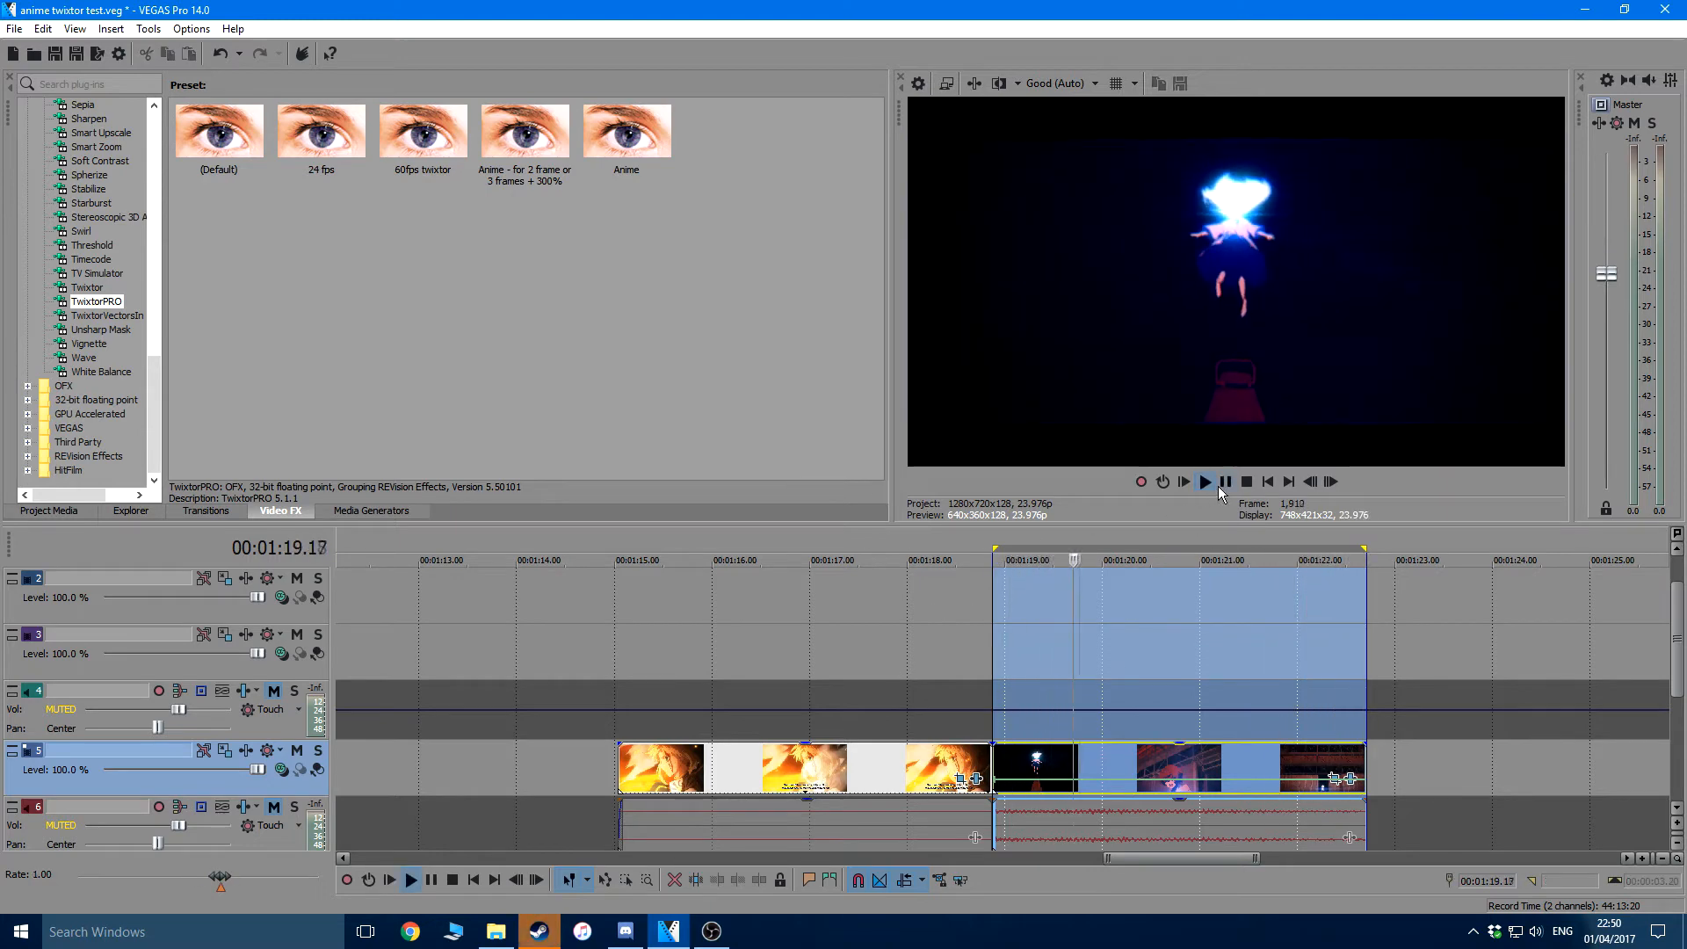
{"action": "left_click", "coordinate": [1219, 487]}
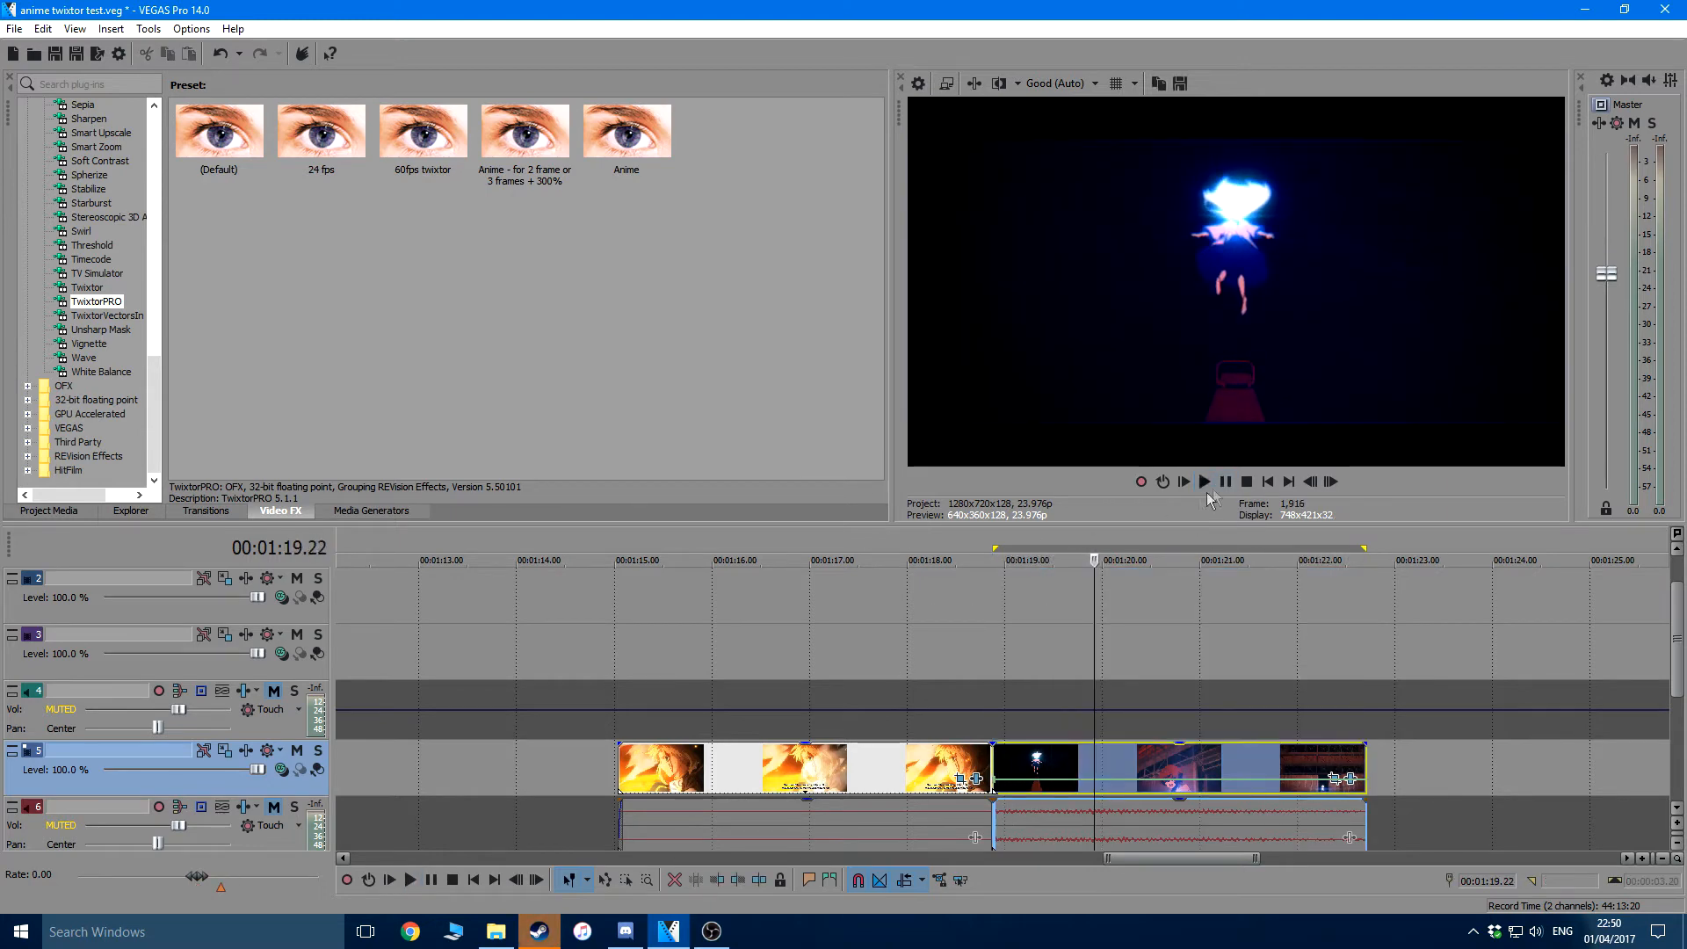
Step forward and back through the opening frames of the first clip on track 5 to examine how often its drawing changes
{"action": "left_click", "coordinate": [624, 533]}
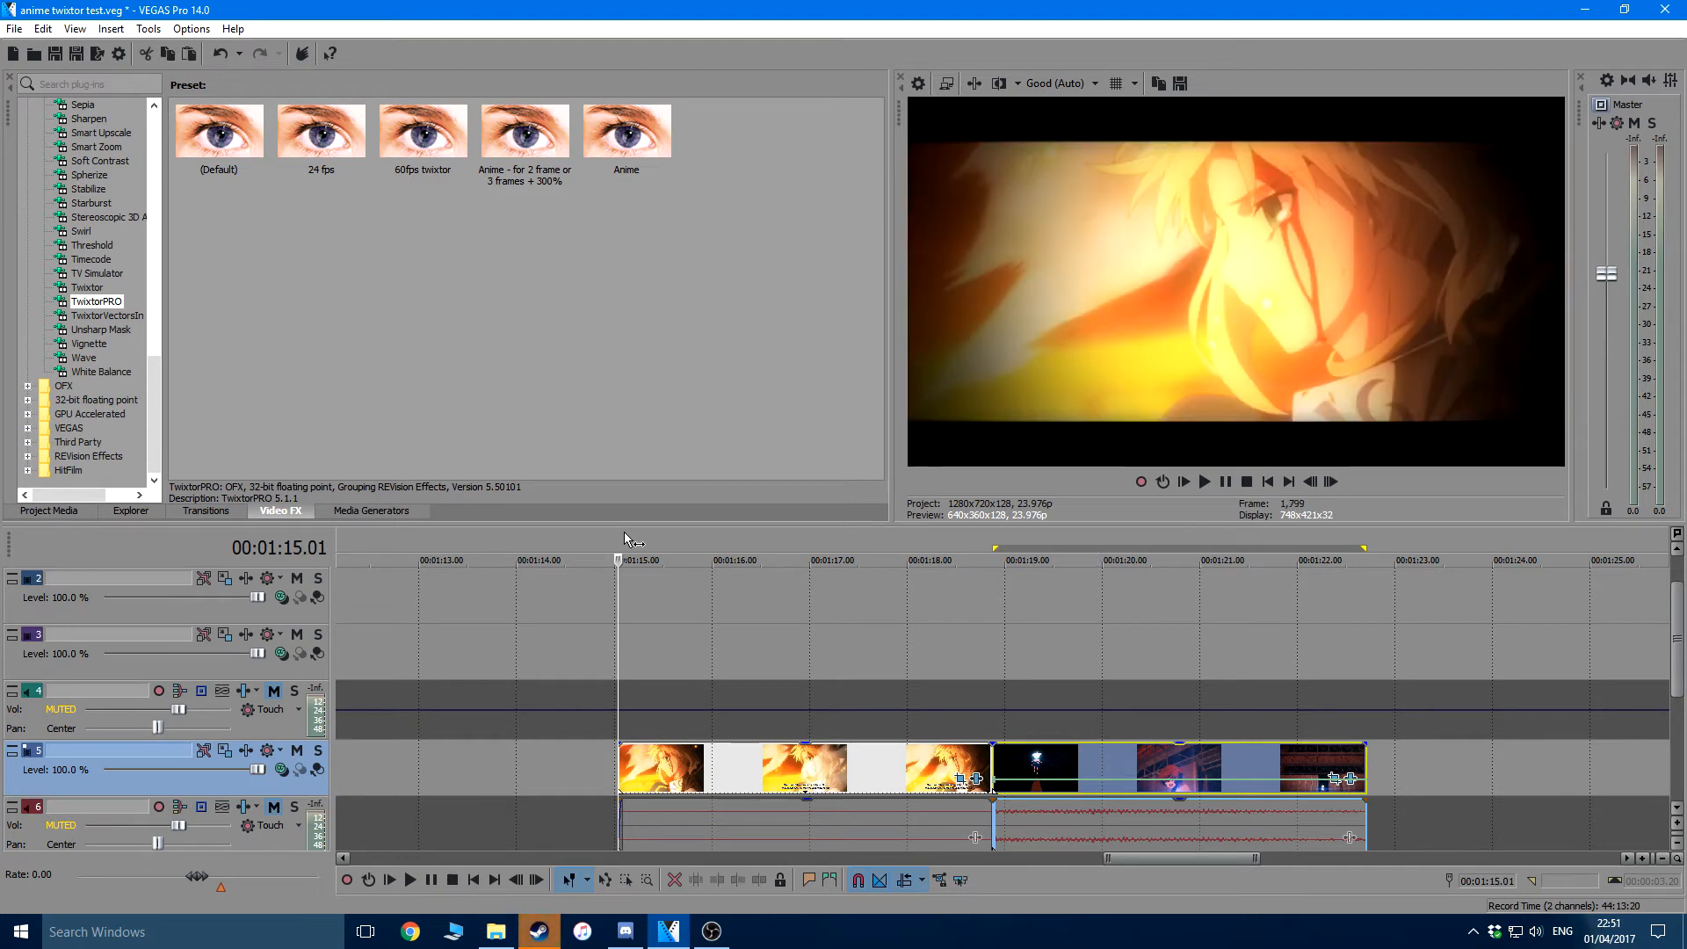
{"action": "key", "text": "Right"}
{"action": "key", "text": "Right"}
{"action": "key", "text": "Right"}
{"action": "key", "text": "Right"}
{"action": "key", "text": "Right"}
{"action": "key", "text": "Right"}
{"action": "key", "text": "Right"}
{"action": "key", "text": "Right"}
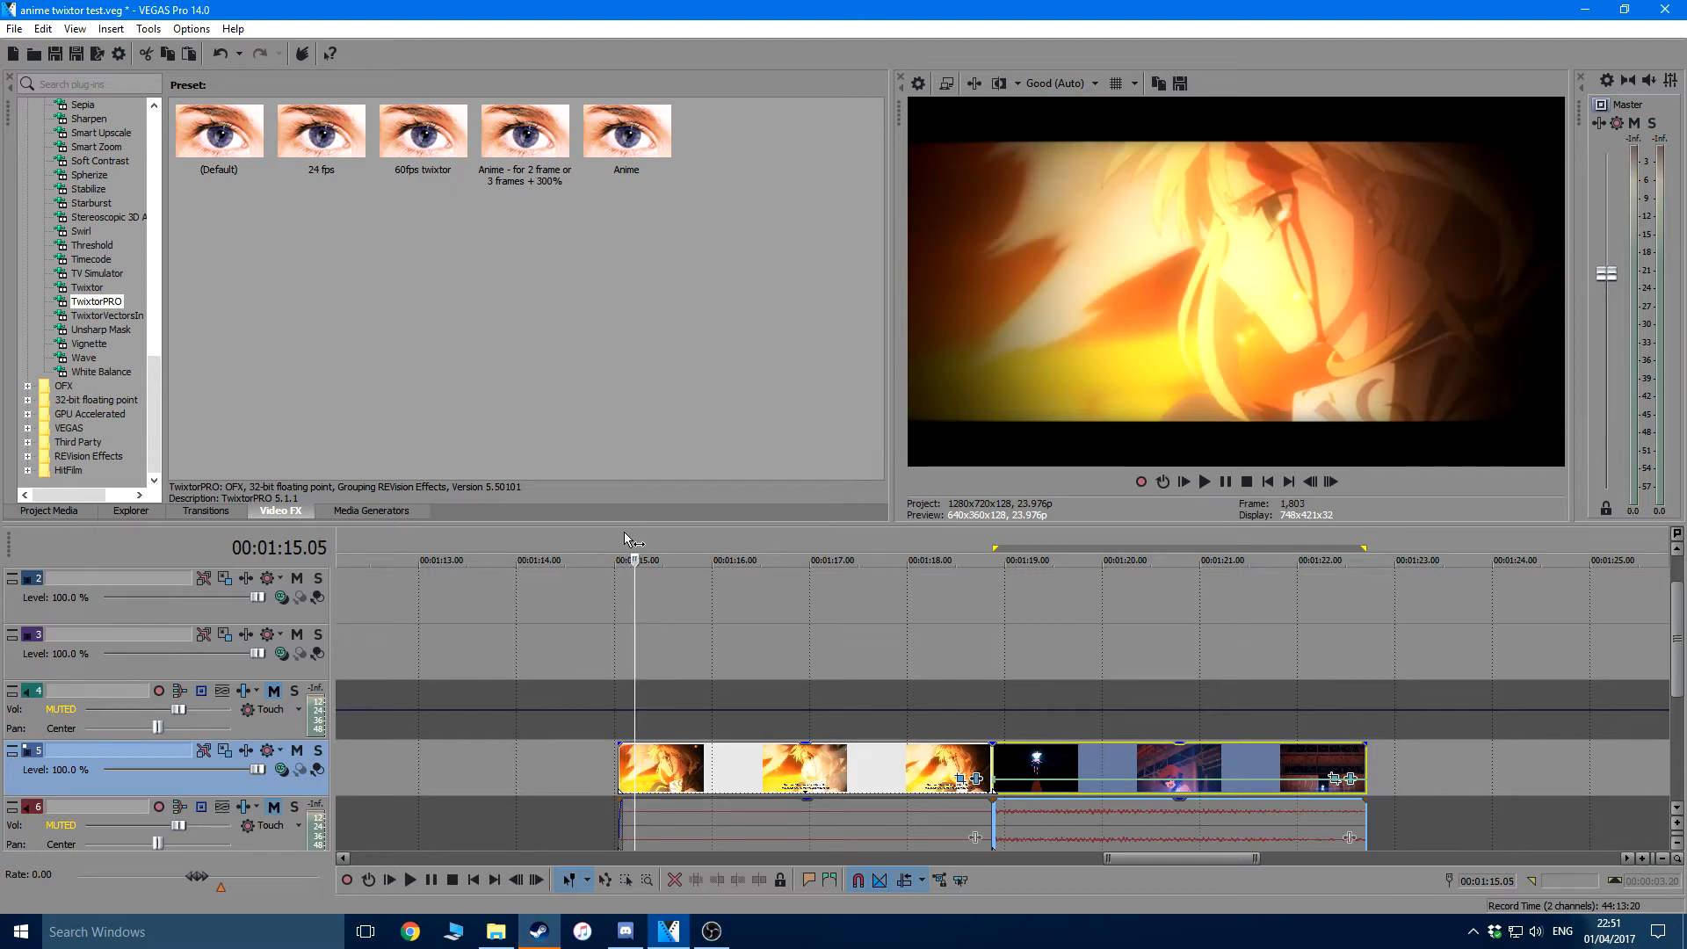
{"action": "key", "text": "Right"}
{"action": "key", "text": "Right"}
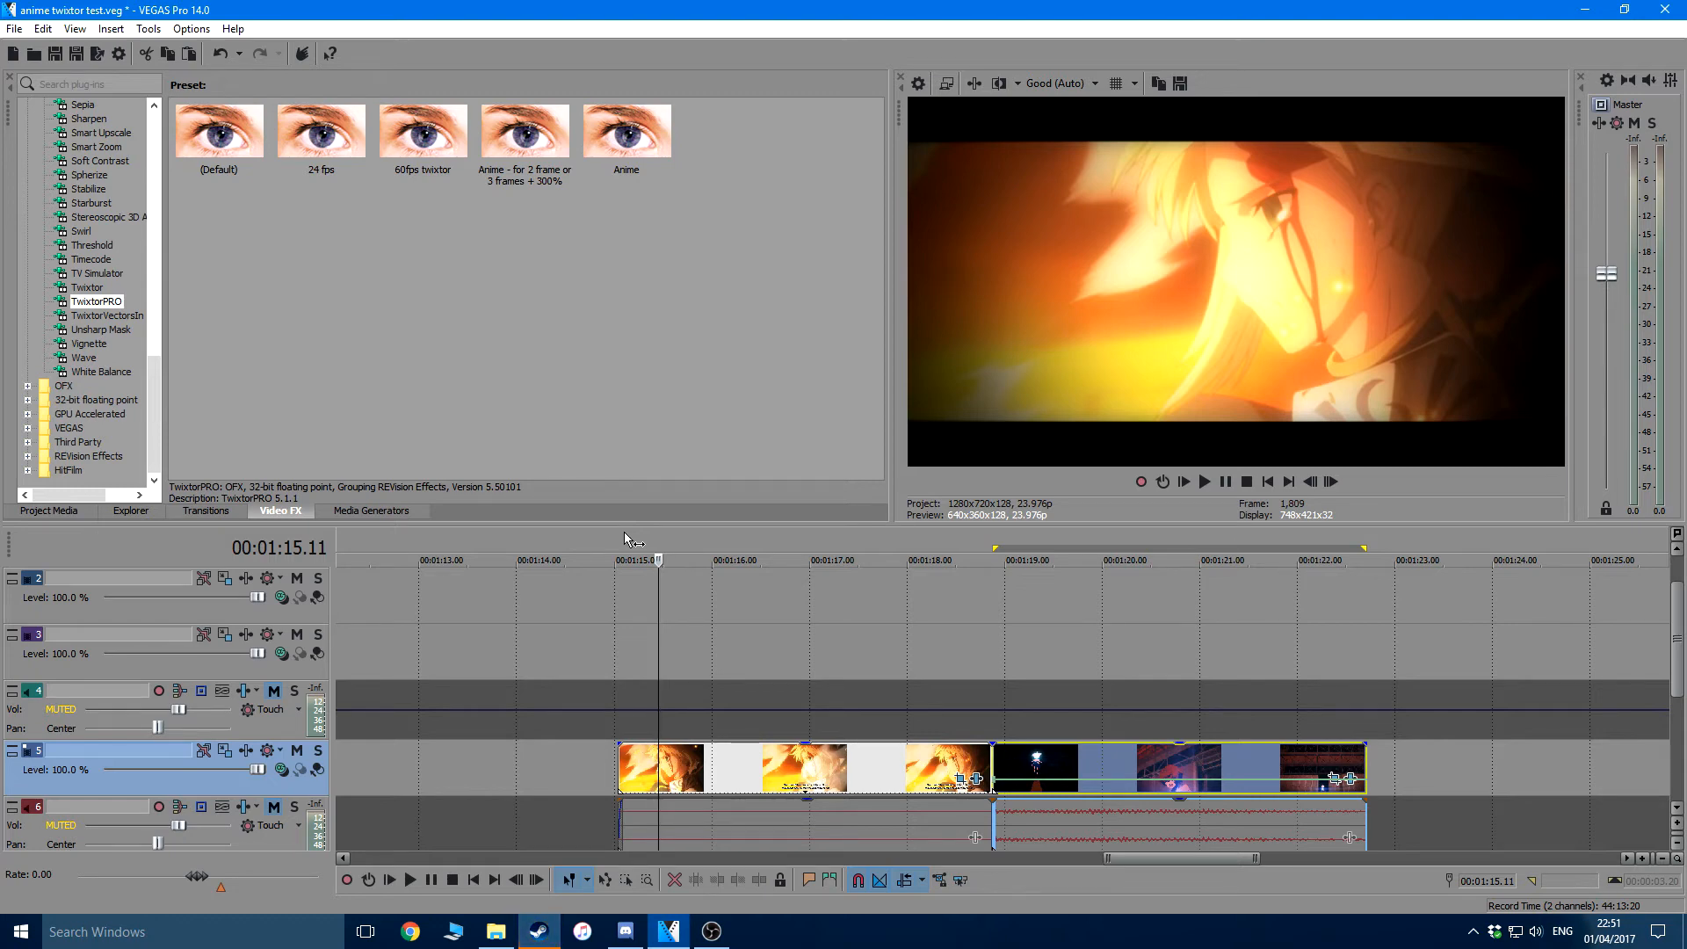
{"action": "key", "text": "alt+Right"}
{"action": "key", "text": "alt+Right"}
{"action": "key", "text": "alt+Right"}
{"action": "key", "text": "alt+Left"}
{"action": "key", "text": "alt+Left"}
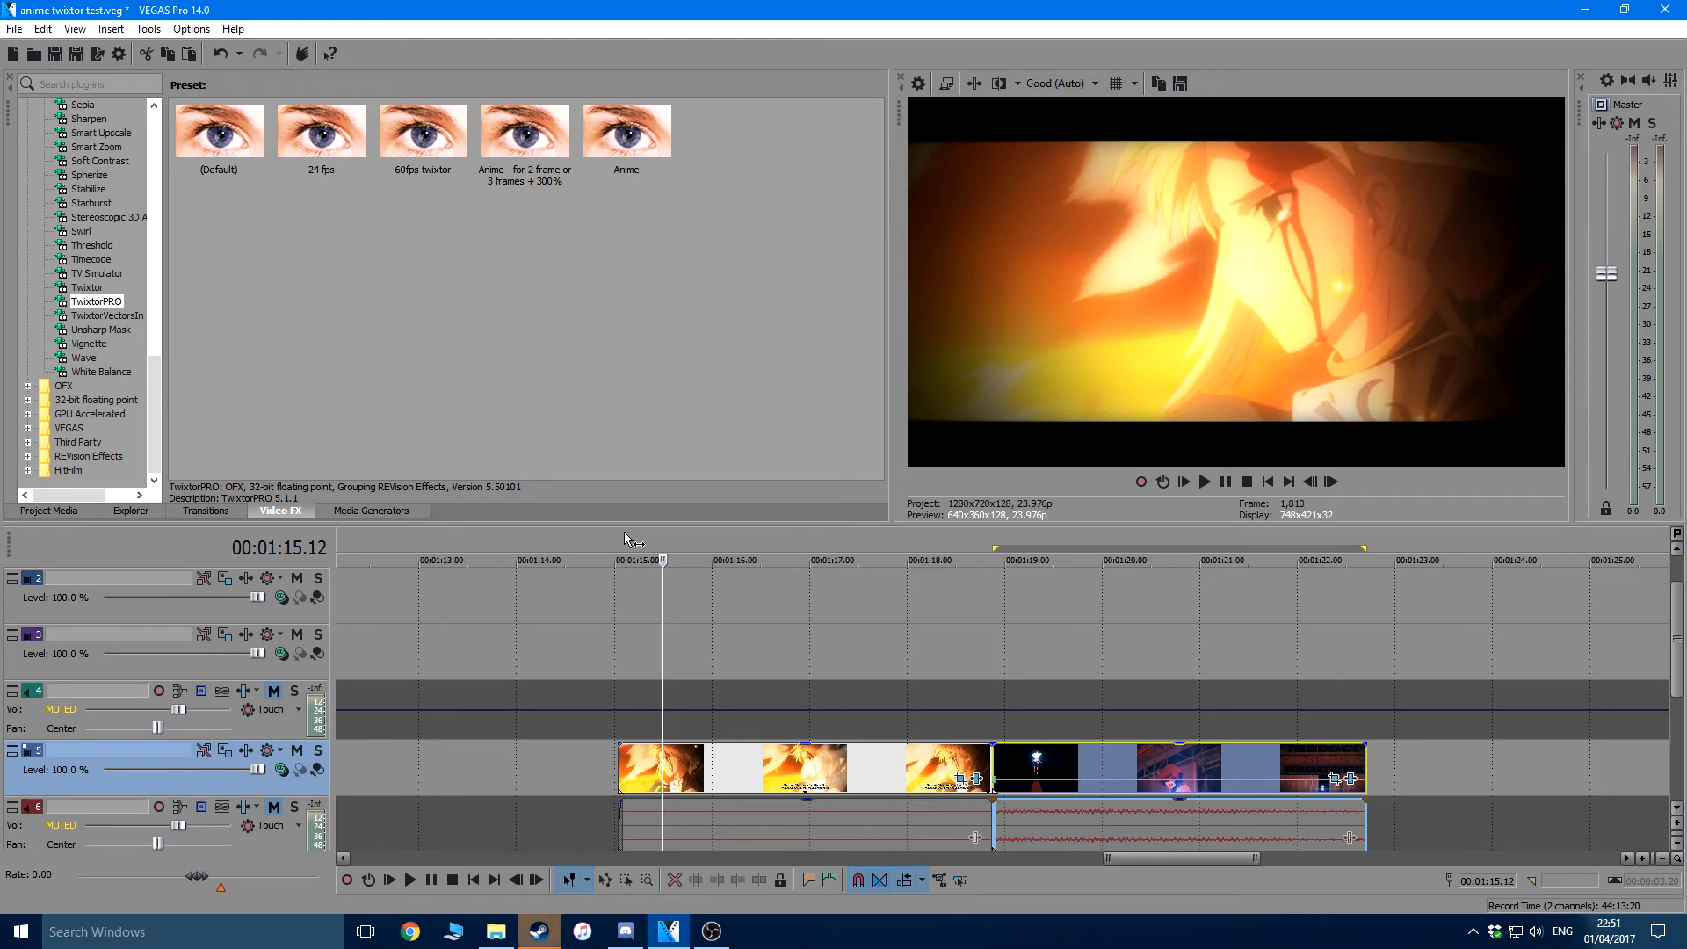
{"action": "key", "text": "alt+Right"}
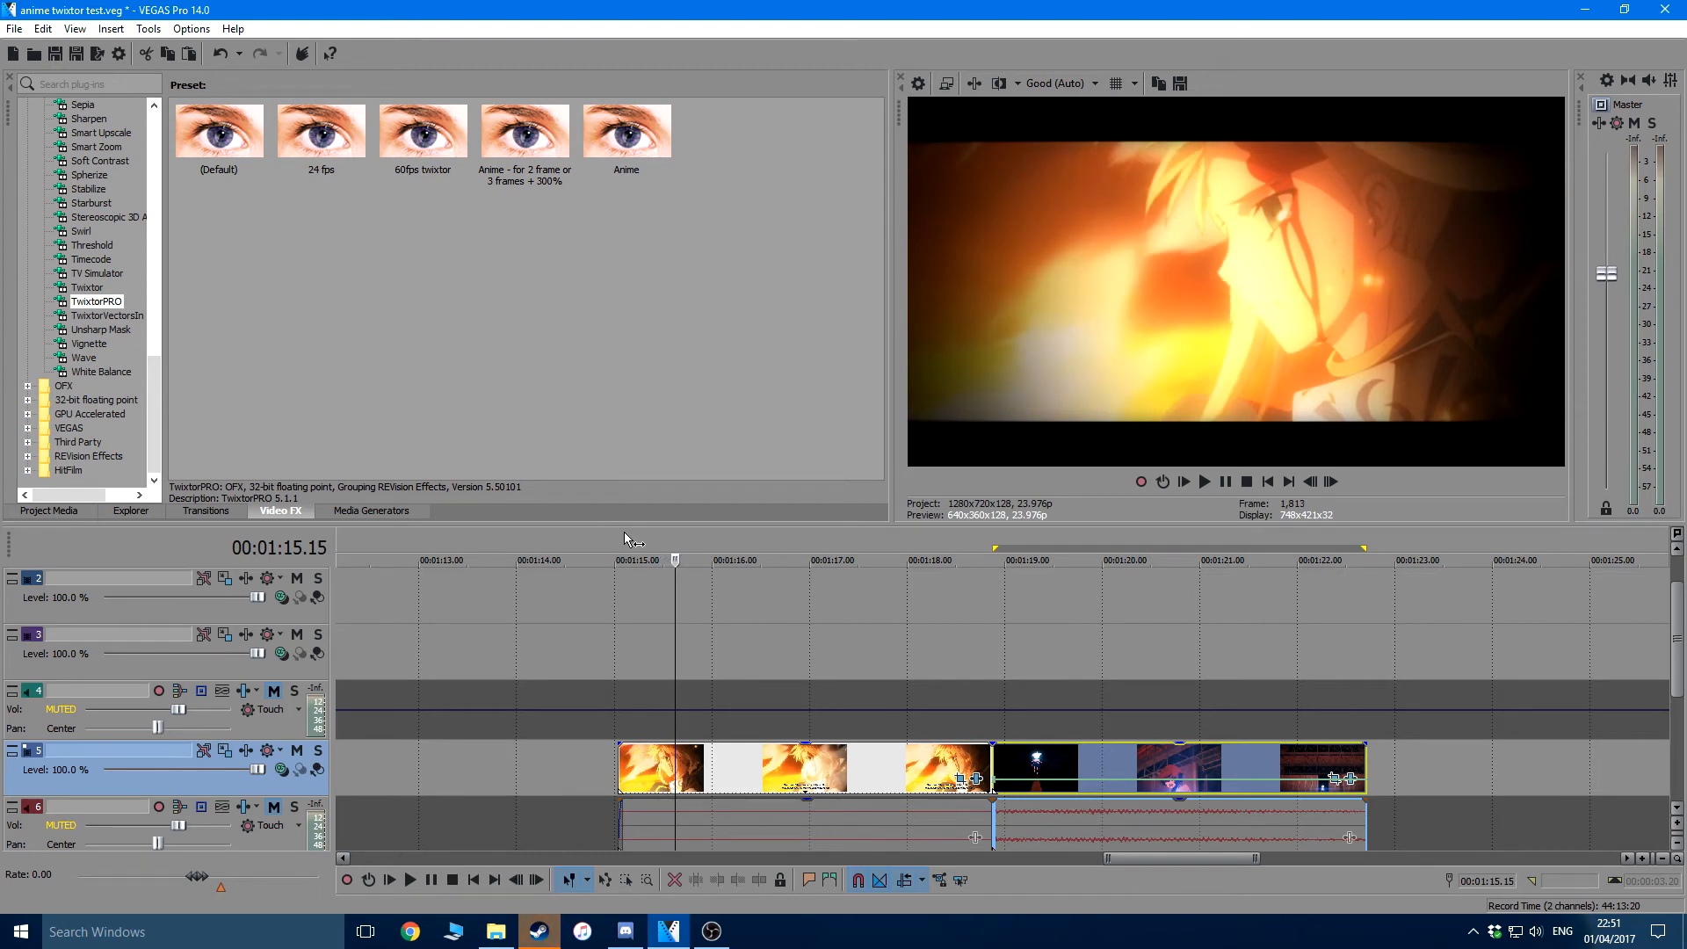
{"action": "key", "text": "alt+Right"}
{"action": "key", "text": "alt+Right"}
{"action": "key", "text": "alt+Right"}
{"action": "key", "text": "alt+Right"}
{"action": "key", "text": "alt+Left"}
{"action": "key", "text": "alt+Left"}
{"action": "key", "text": "alt+Left"}
{"action": "key", "text": "alt+Left"}
{"action": "key", "text": "alt+Left"}
{"action": "key", "text": "alt+Left"}
{"action": "key", "text": "alt+Left"}
{"action": "key", "text": "alt+Left"}
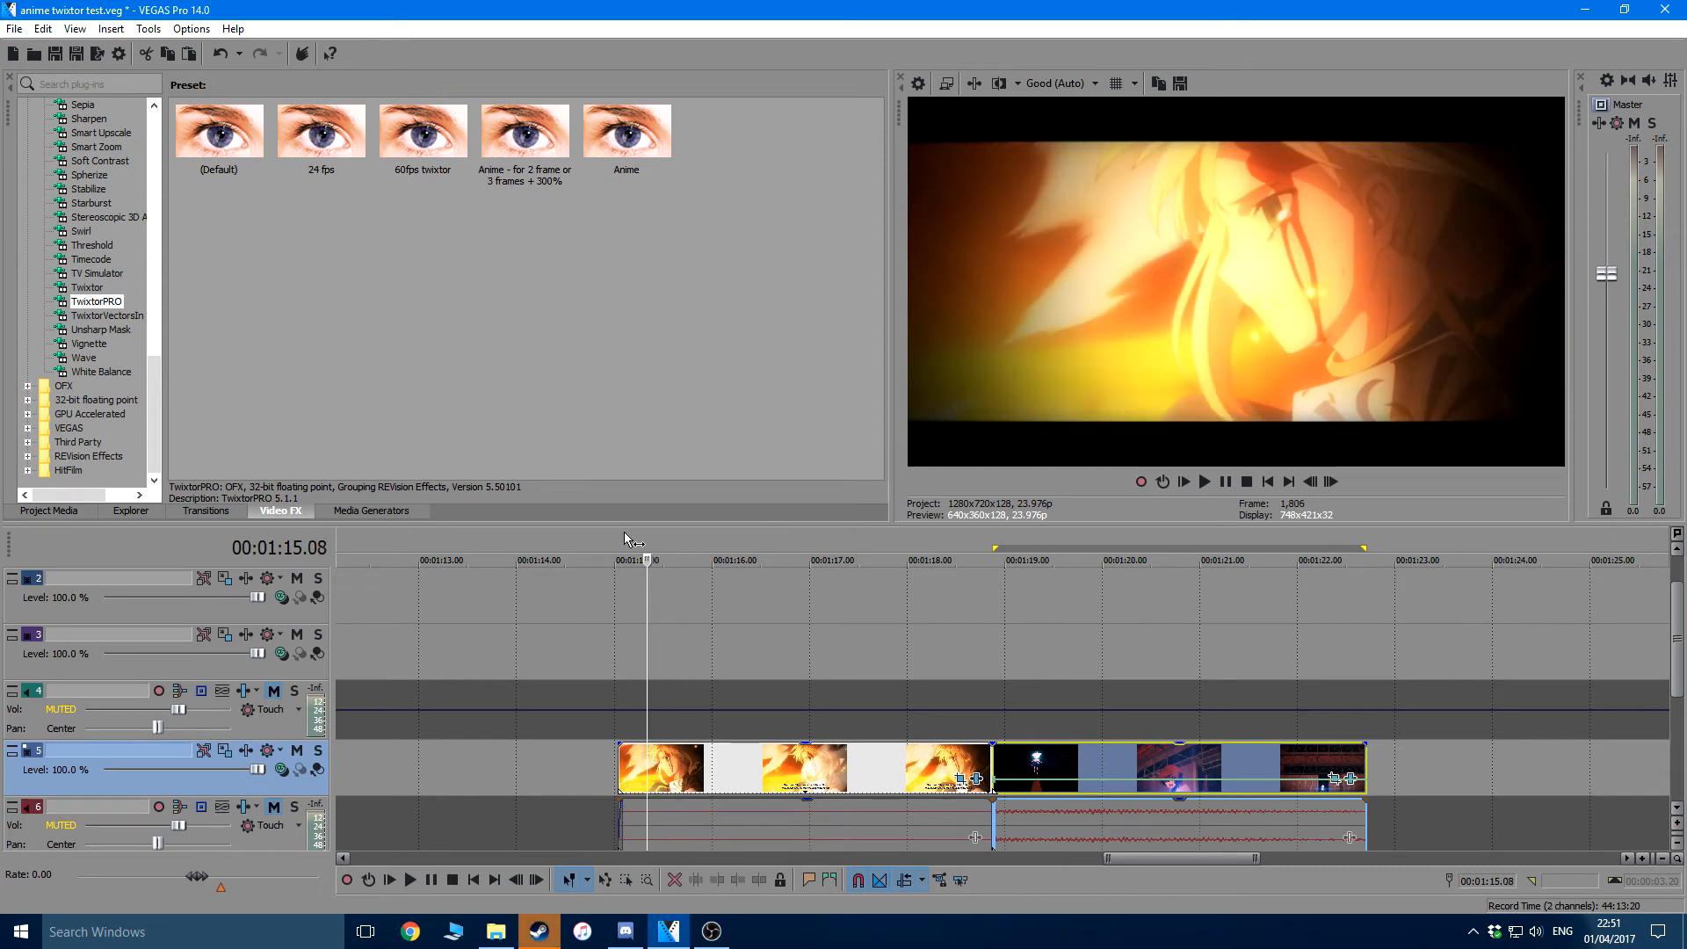
{"action": "key", "text": "alt+Left"}
{"action": "key", "text": "alt+Left"}
{"action": "key", "text": "alt+Left"}
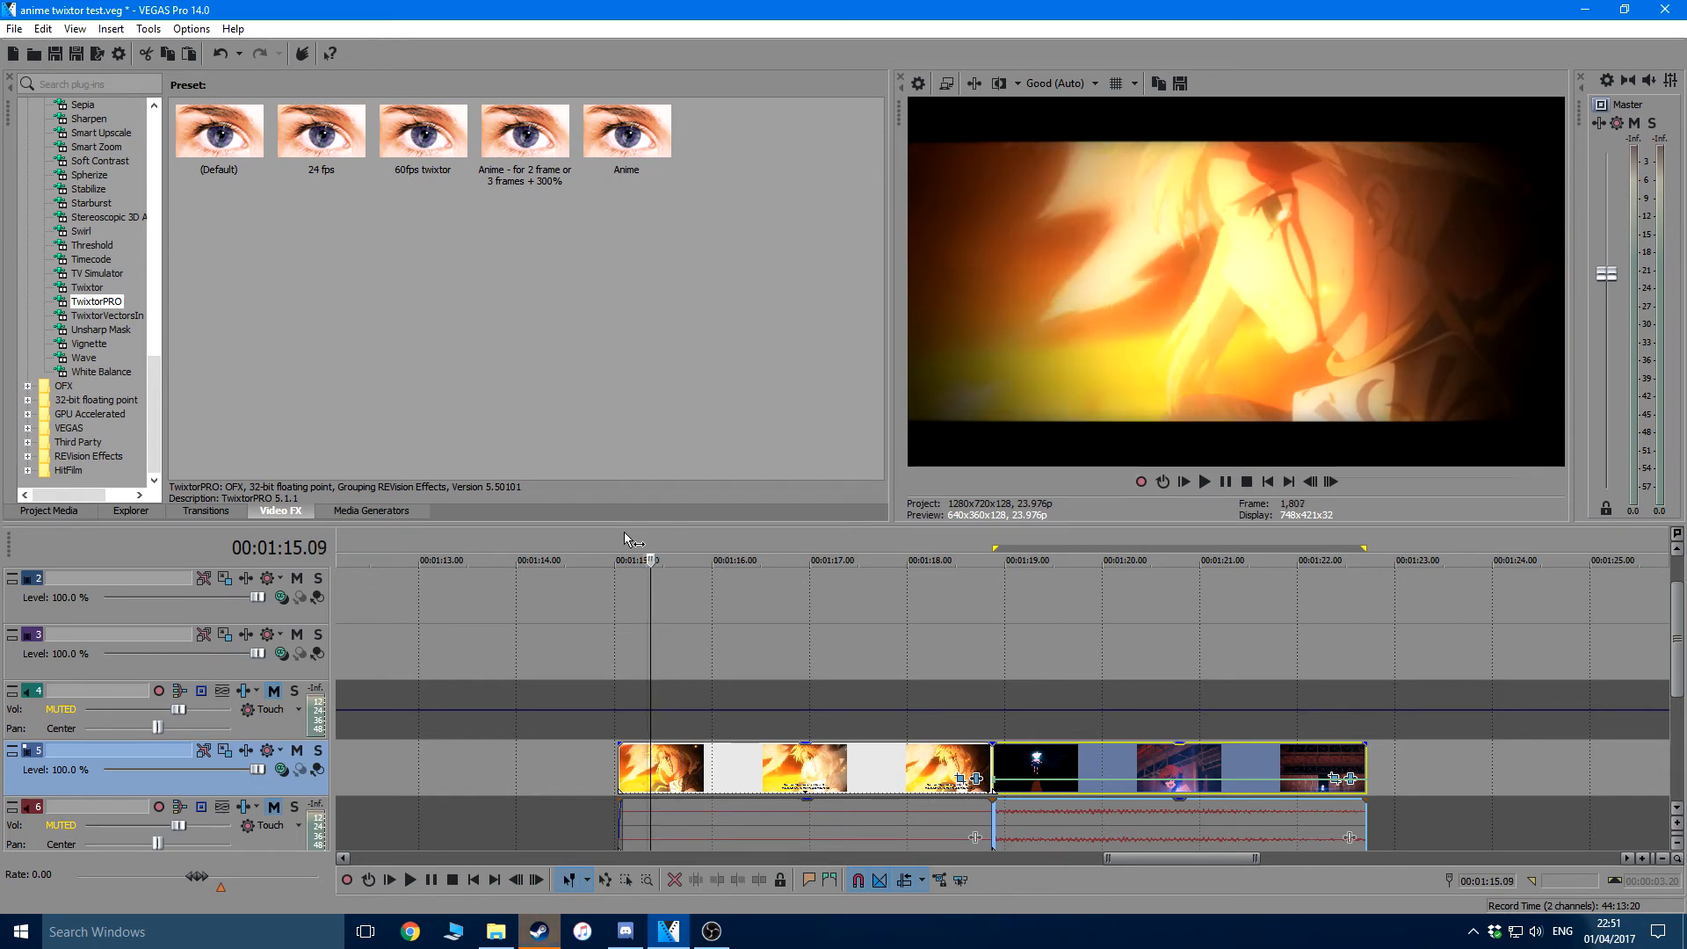
{"action": "key", "text": "alt+Left"}
{"action": "key", "text": "alt+Left"}
{"action": "key", "text": "alt+Left"}
{"action": "key", "text": "alt+Left"}
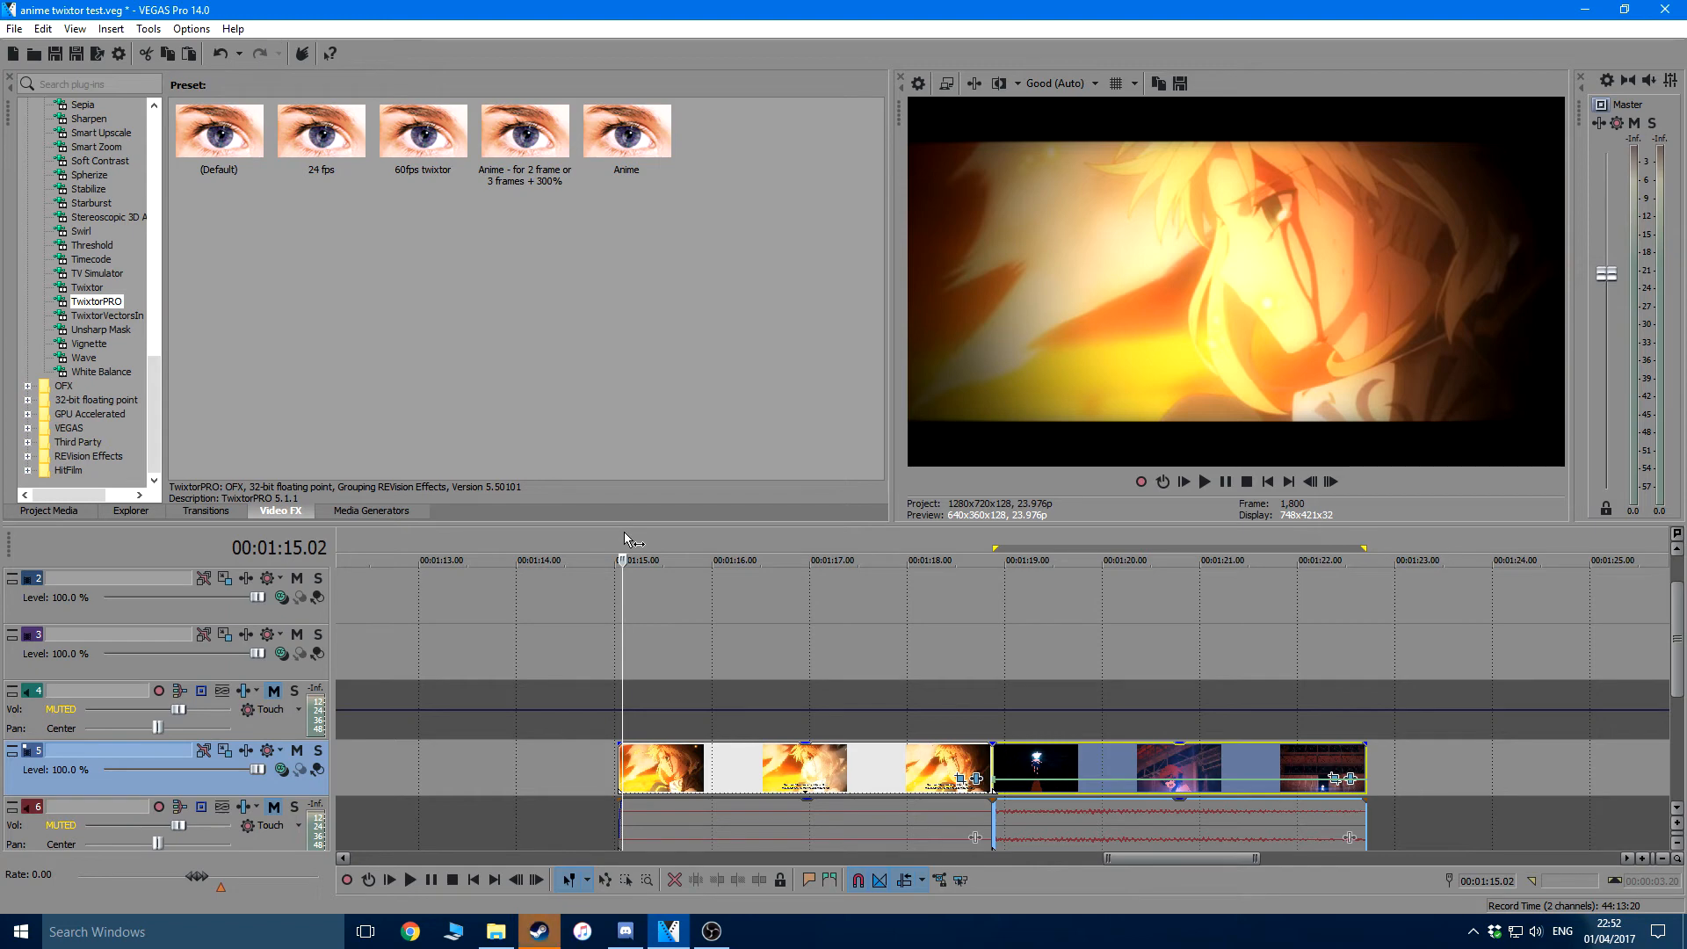
Apply the TwixtorPRO preset "Anime - for 2 frame or 3 frames + 300%" to the first clip on track 5
{"action": "key", "text": "alt+Left"}
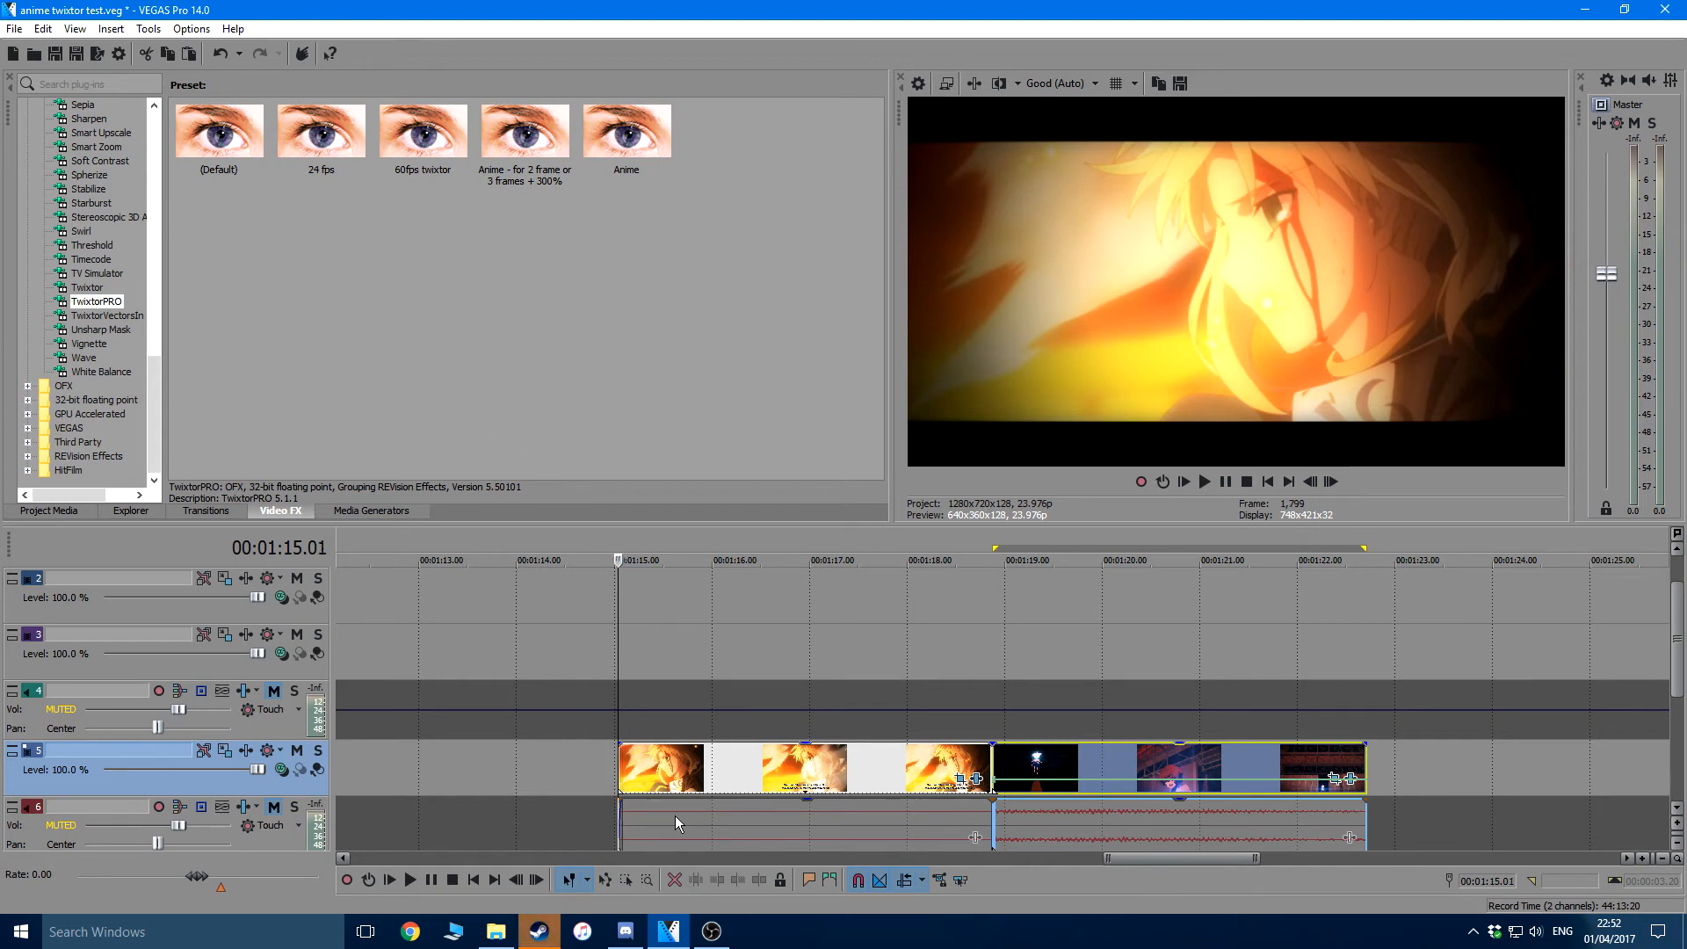
{"action": "left_click_drag", "start_coordinate": [520, 128], "coordinate": [760, 766]}
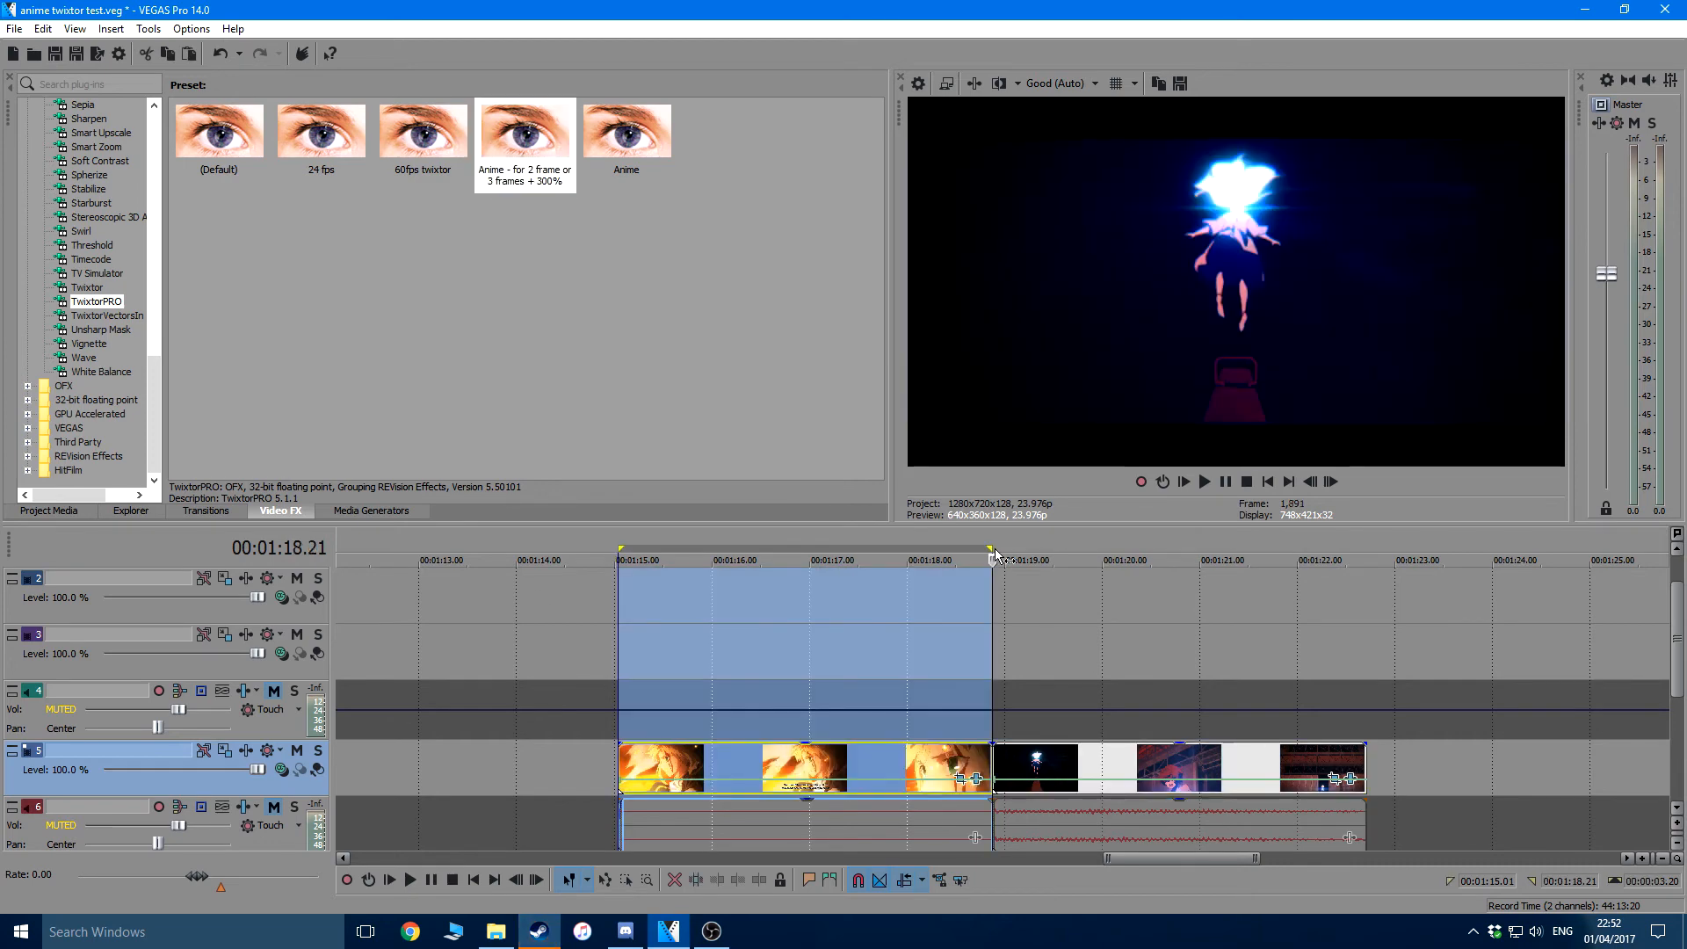
{"action": "key", "text": "alt+Left"}
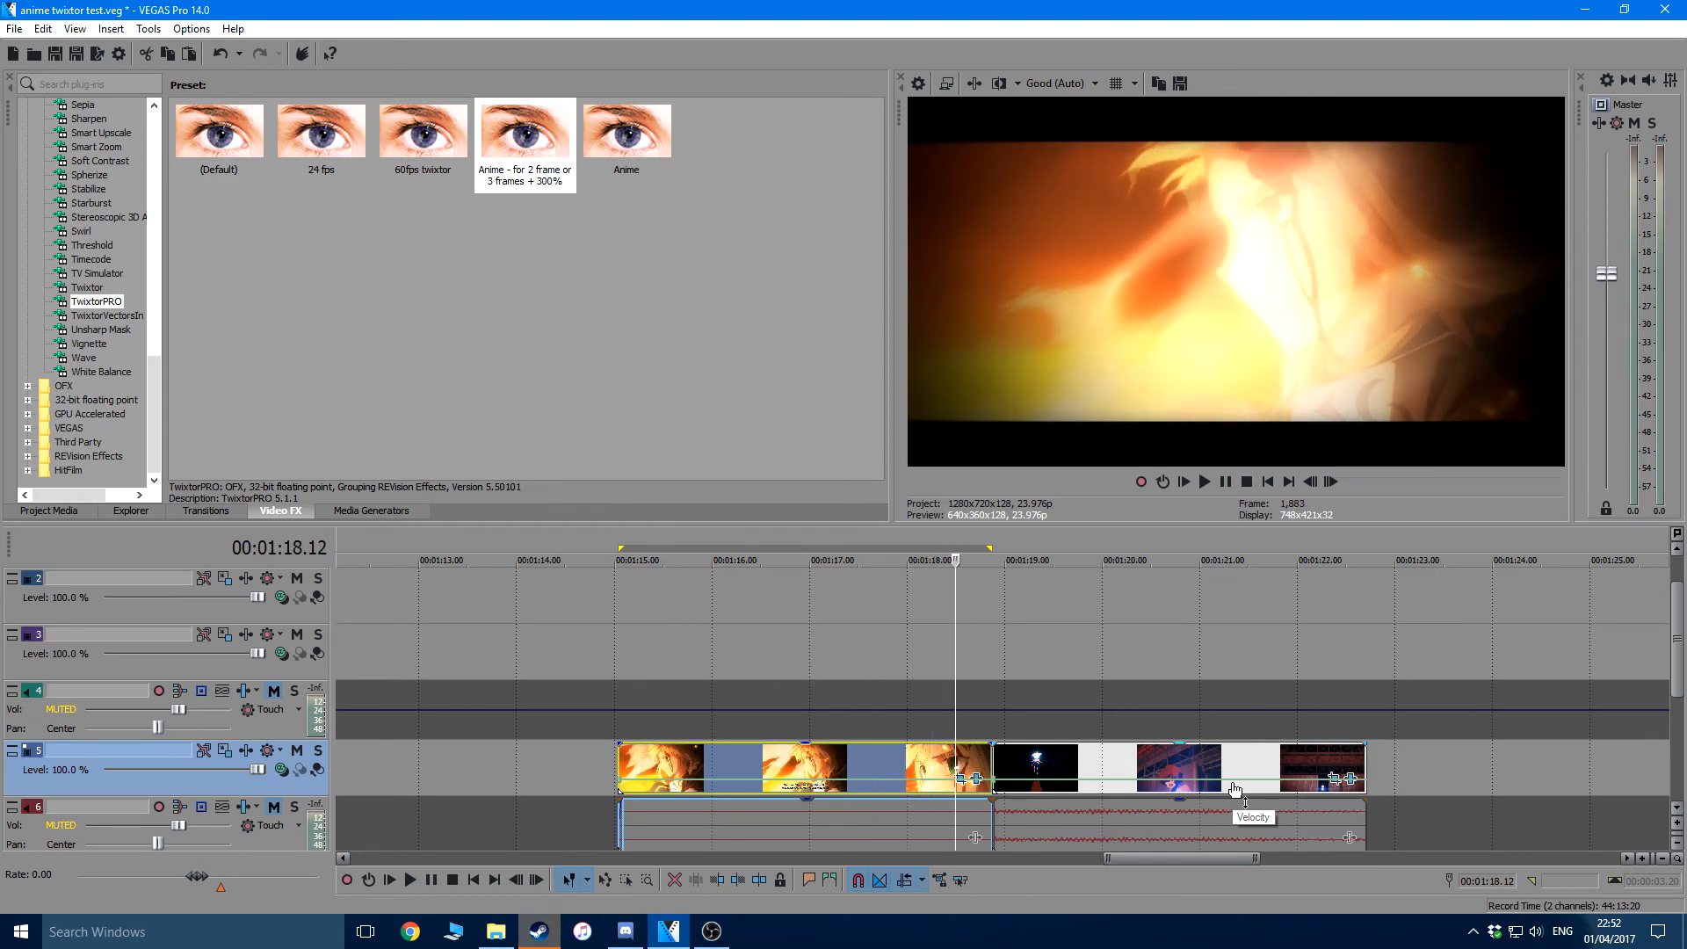
Extend the time selection across both clips on track 5 and play it from the start to preview the slow motion
{"action": "double_click", "coordinate": [1000, 615]}
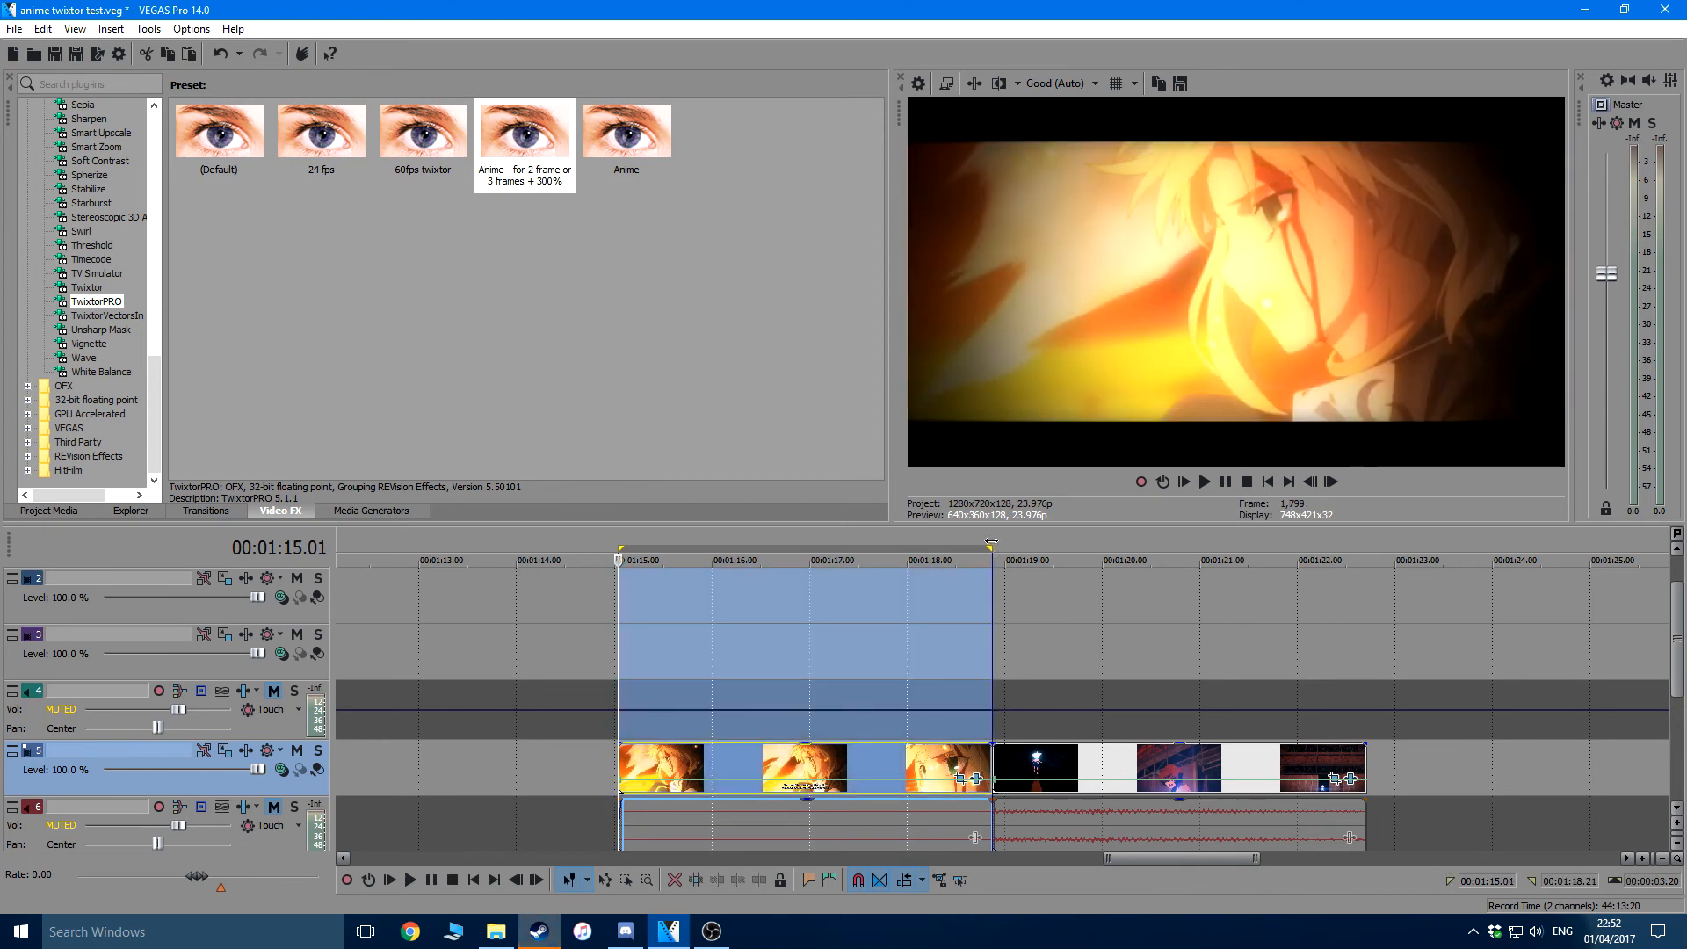
{"action": "left_click_drag", "start_coordinate": [1080, 555], "coordinate": [1368, 573]}
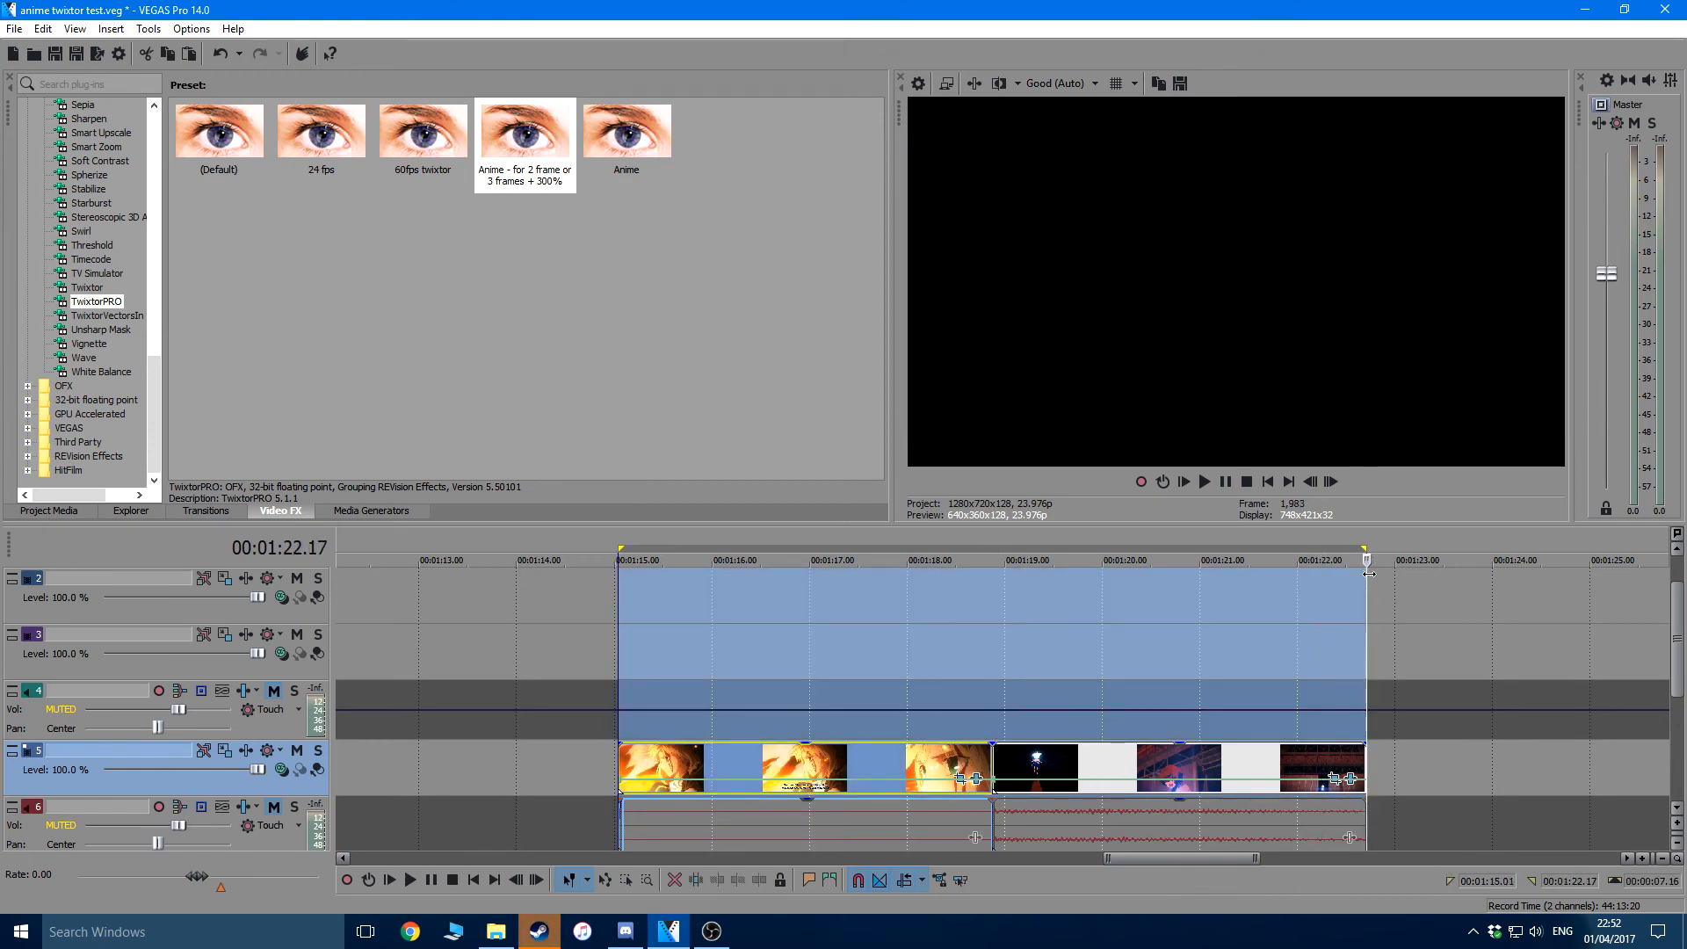
{"action": "key", "text": "space"}
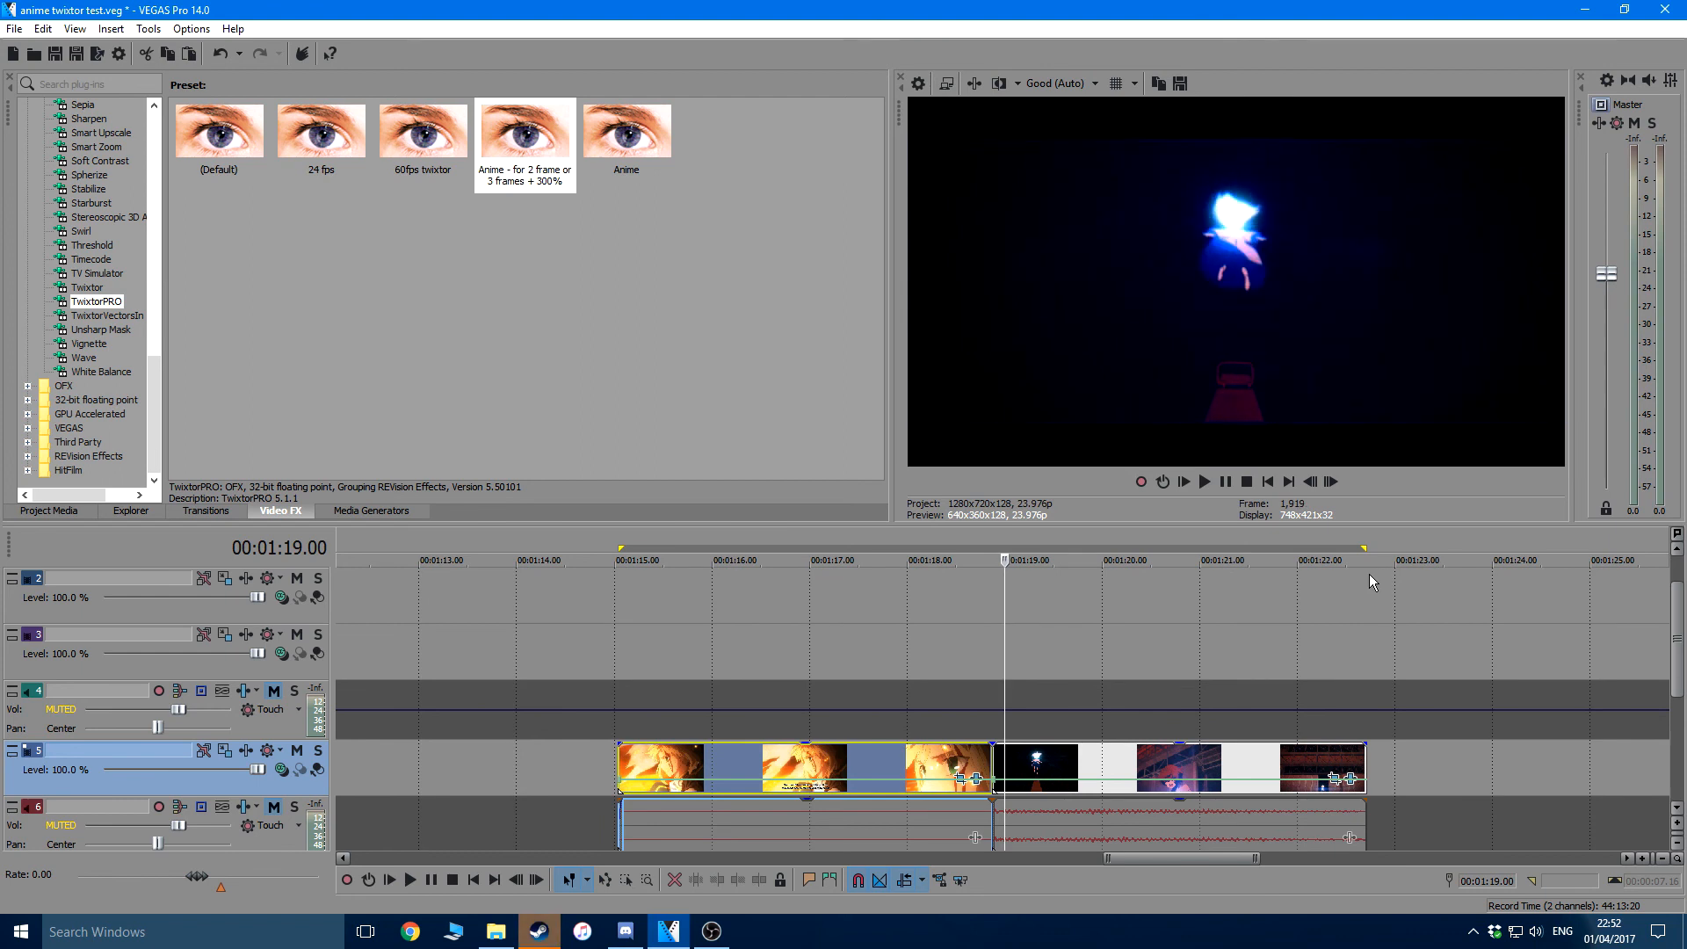
{"action": "key", "text": "space"}
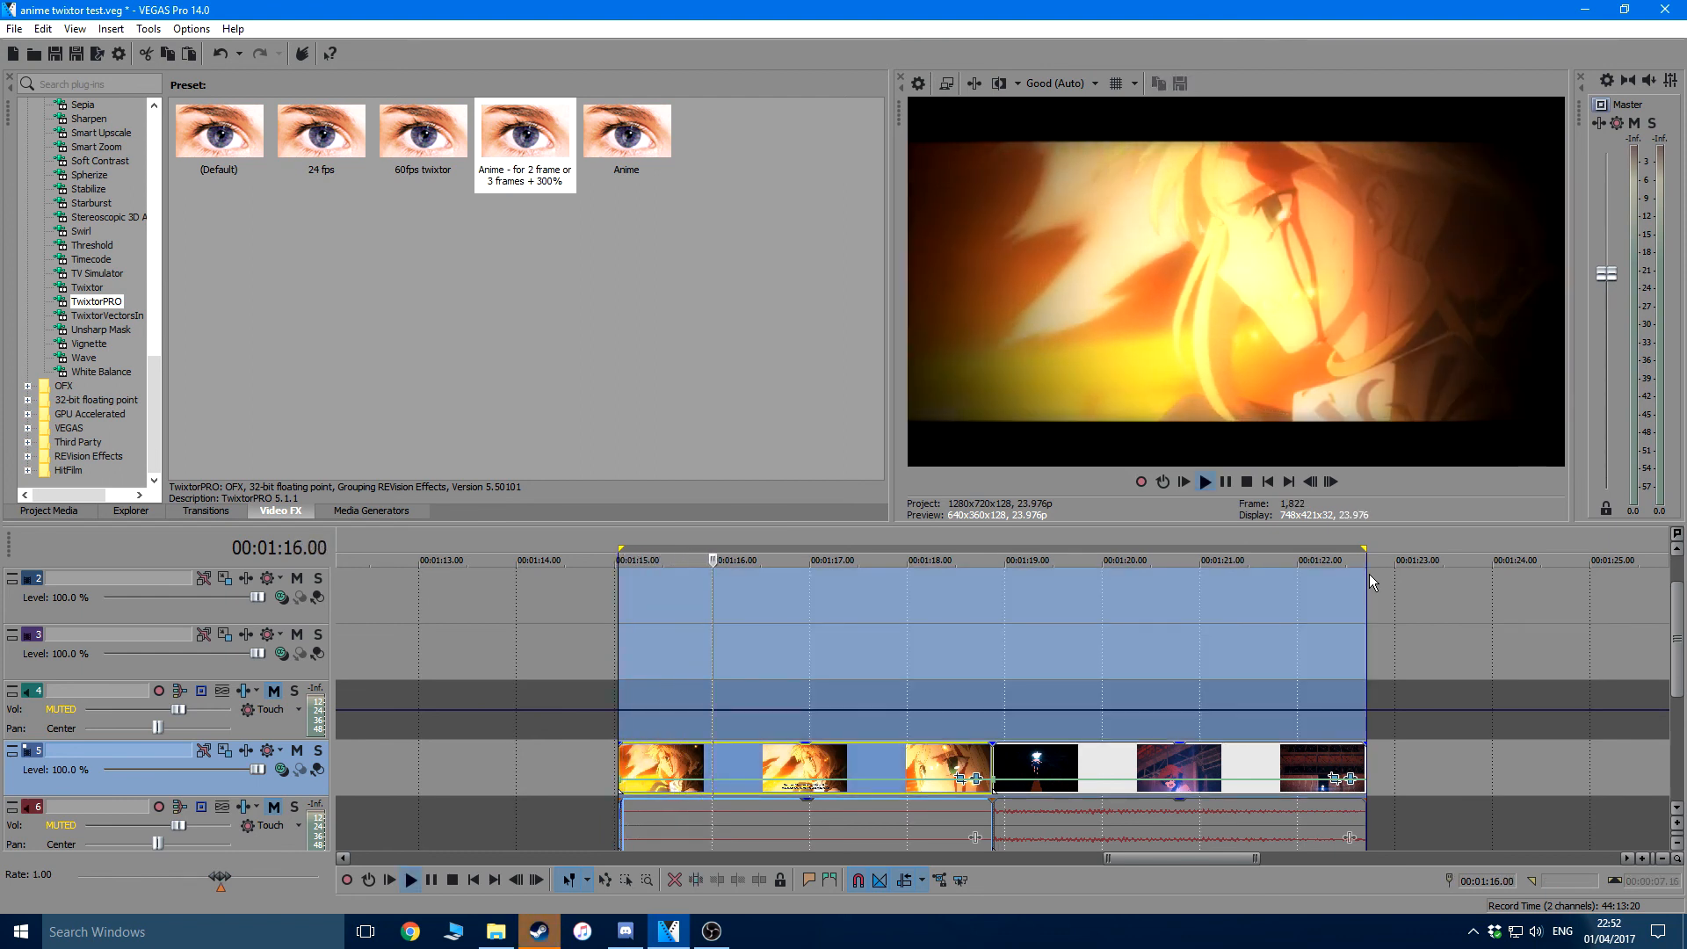